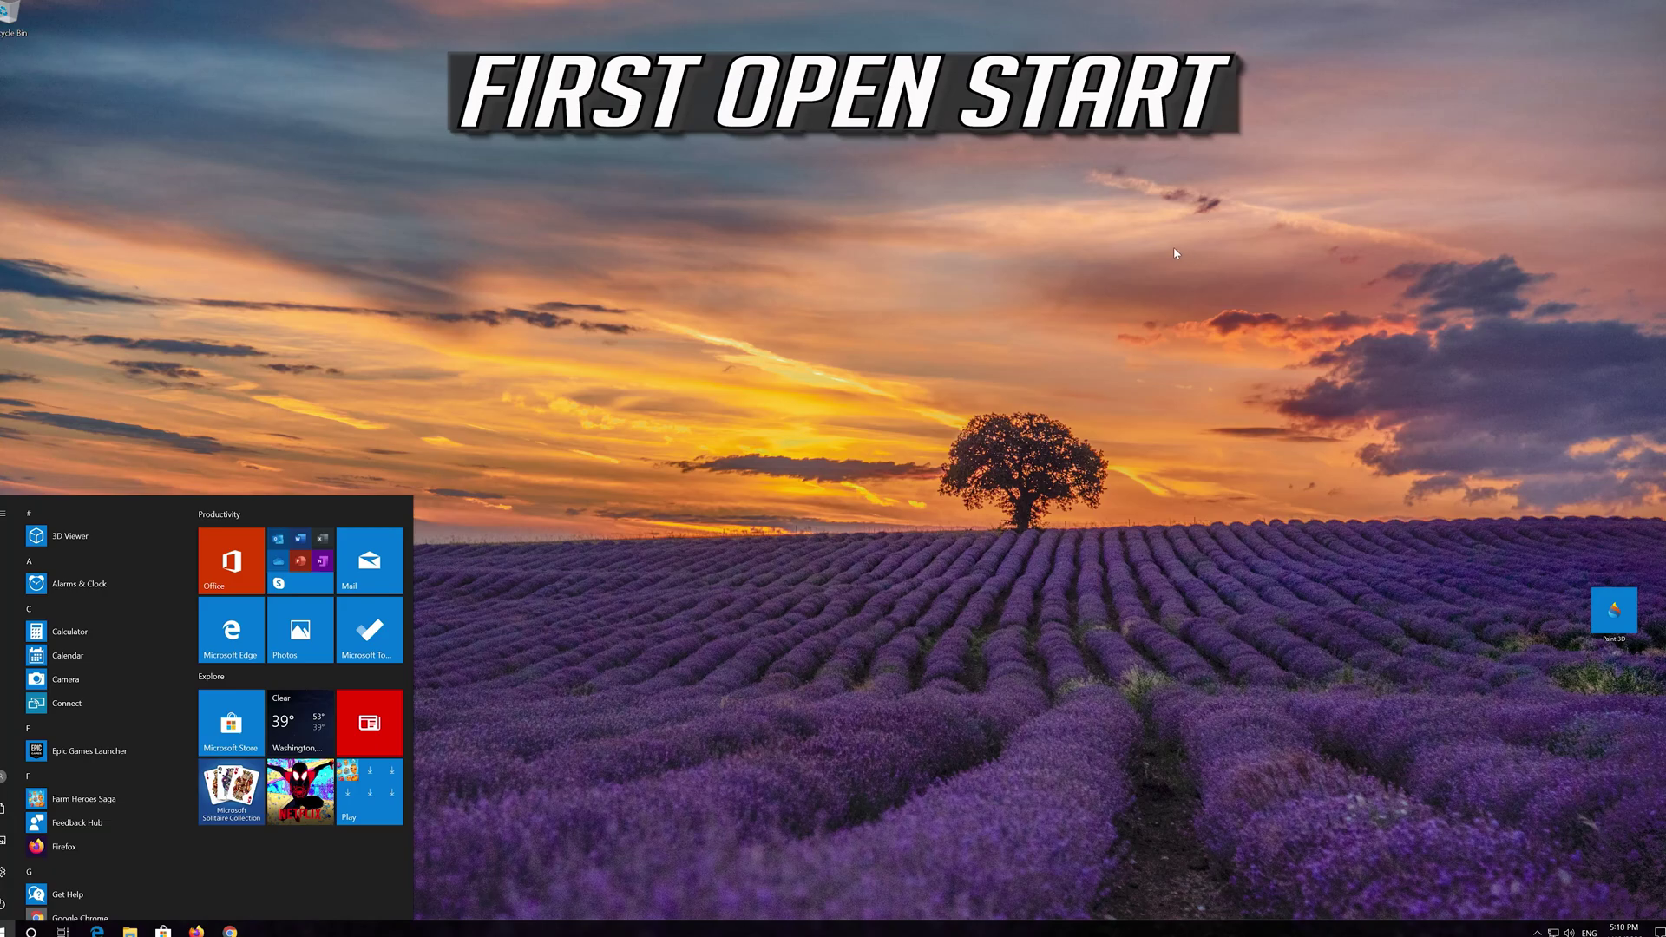
- Launch Windows Settings from the Start menu
{"action": "mouse_move", "coordinate": [3, 875]}
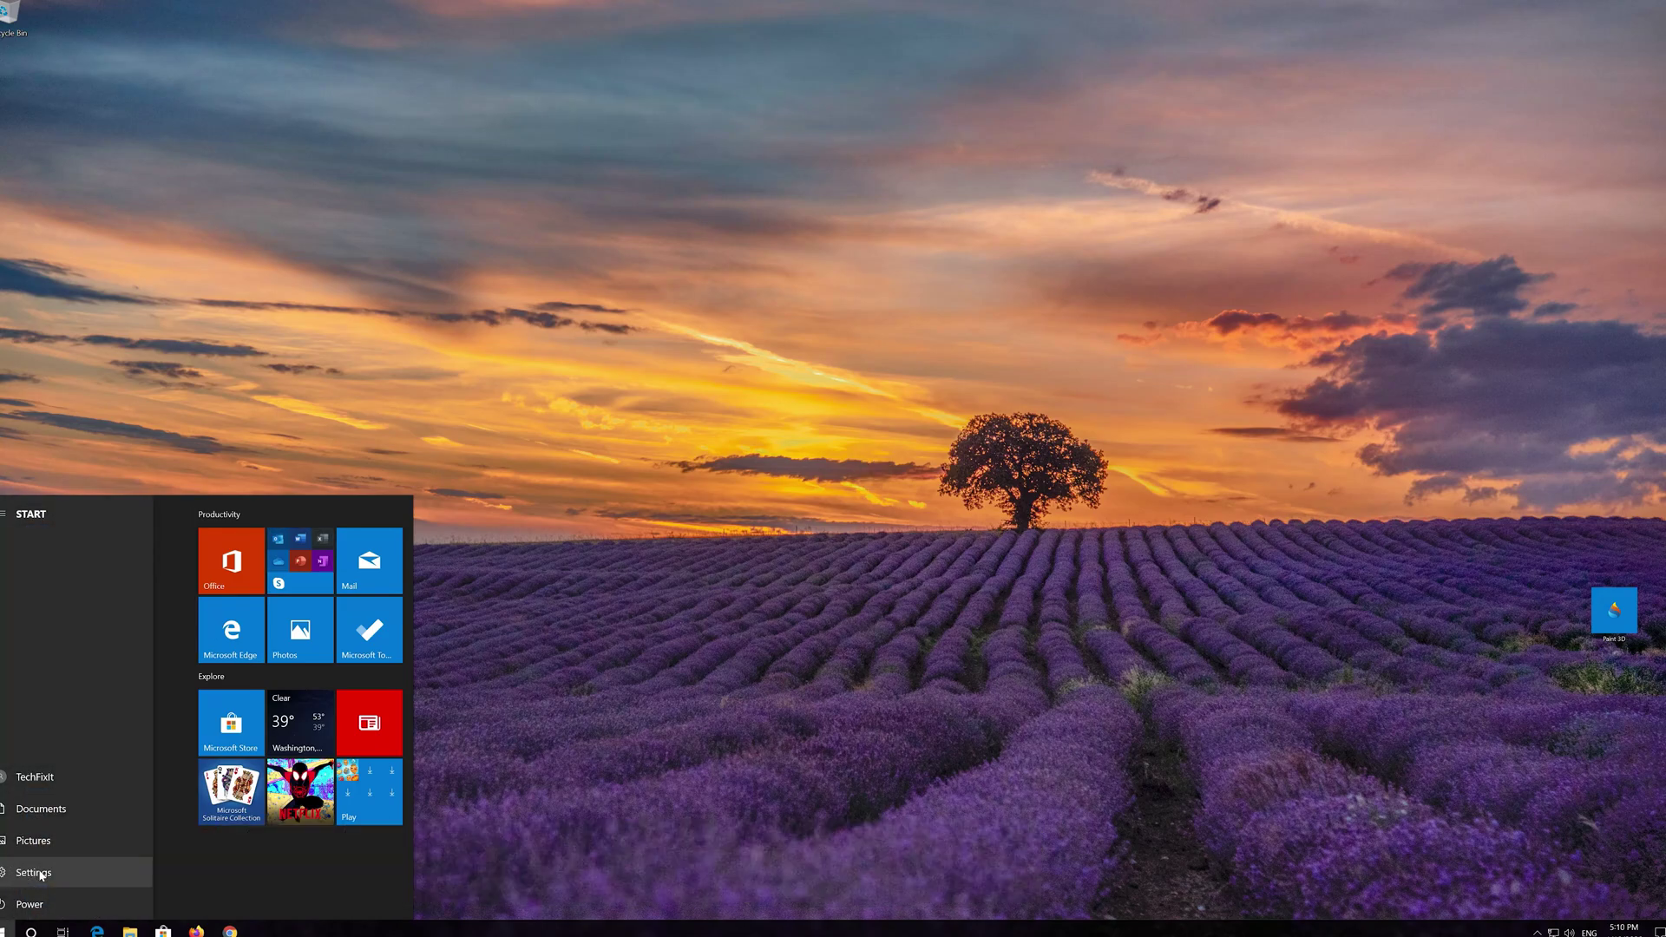
{"action": "left_click", "coordinate": [40, 873]}
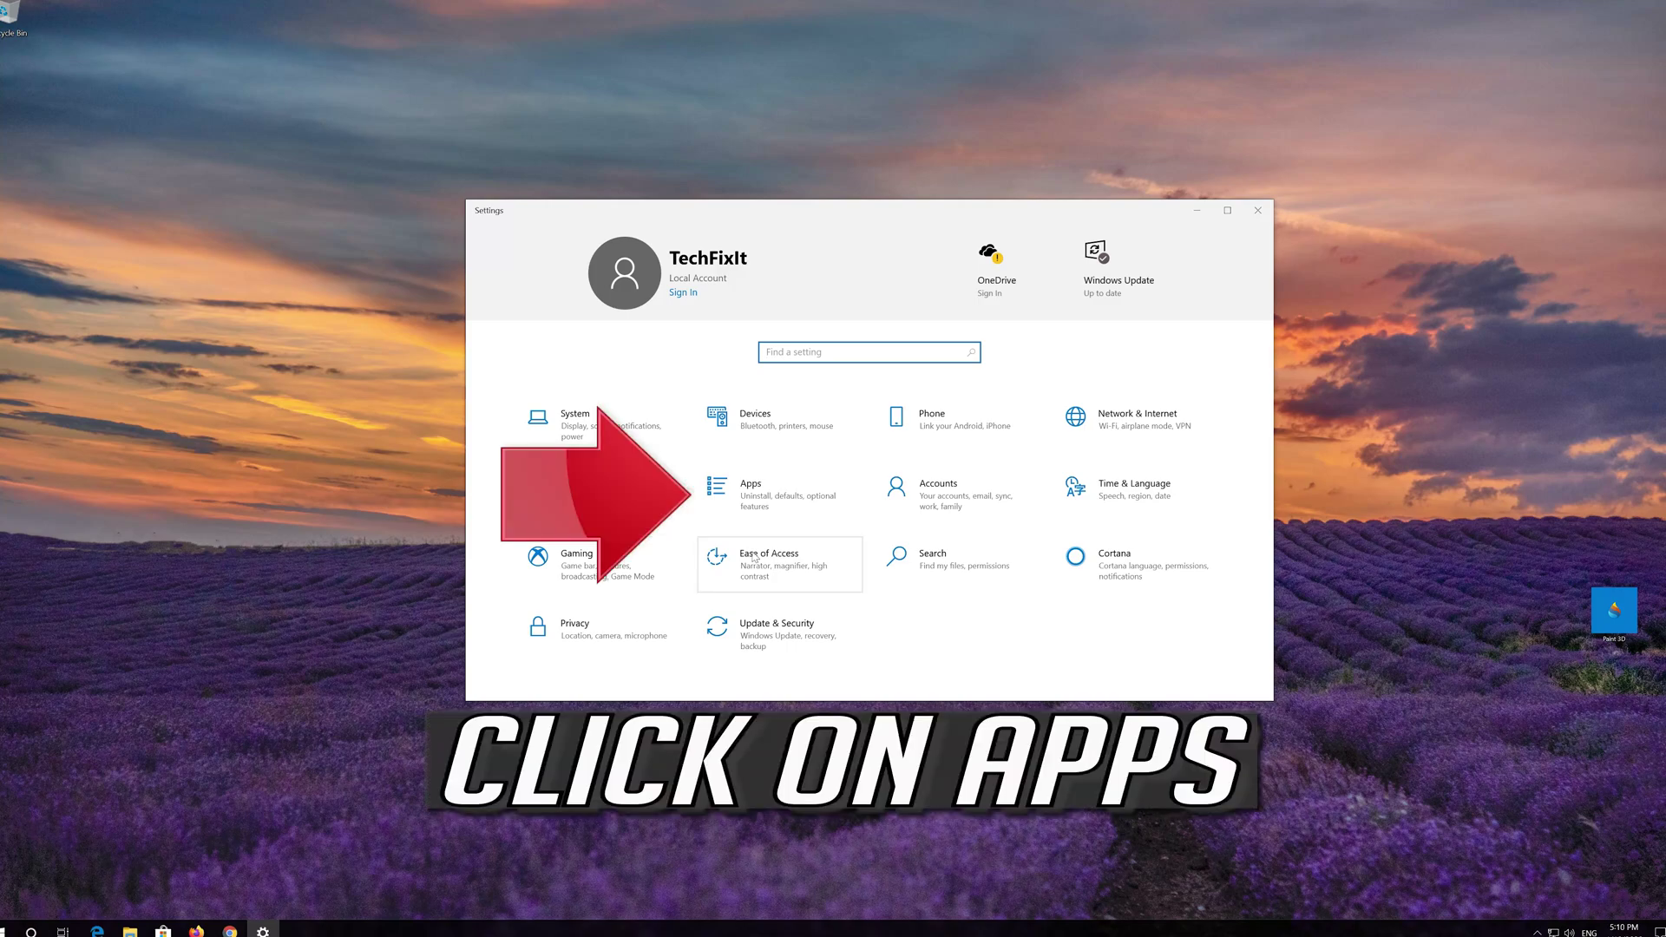
- Go to Apps & features and expand the Microsoft Store entry in the installed apps list
{"action": "left_click", "coordinate": [807, 492]}
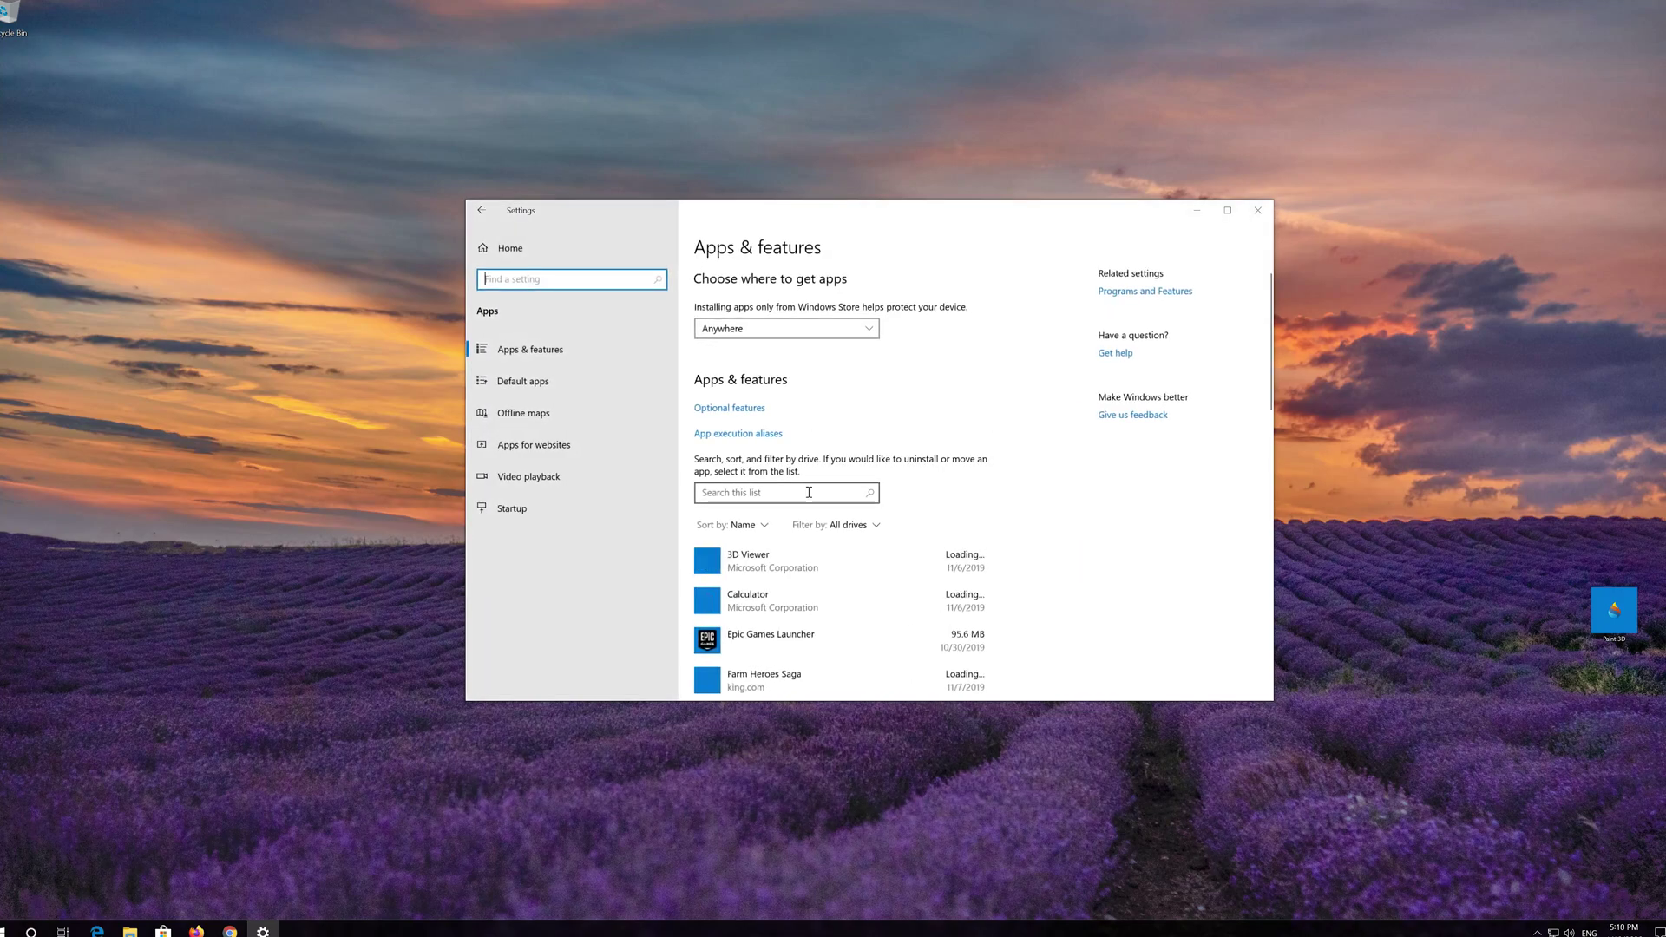
{"action": "left_click", "coordinate": [561, 349]}
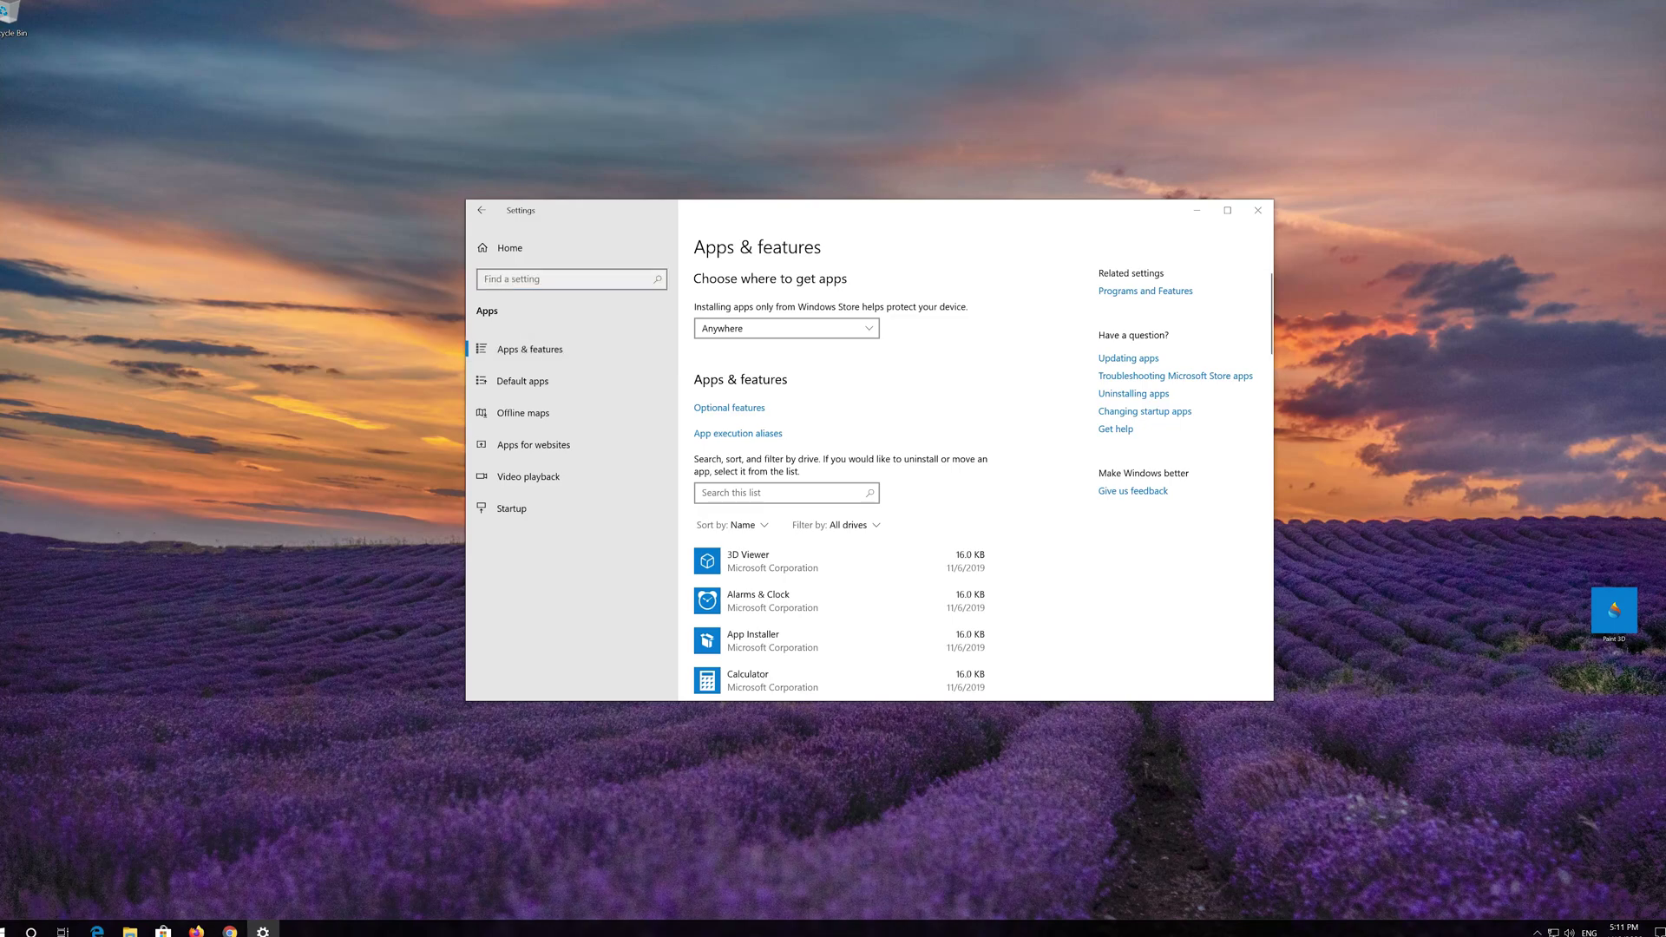
{"action": "scroll", "coordinate": [804, 430], "scroll_direction": "down", "scroll_amount": 5}
{"action": "scroll", "coordinate": [804, 430], "scroll_direction": "down", "scroll_amount": 5}
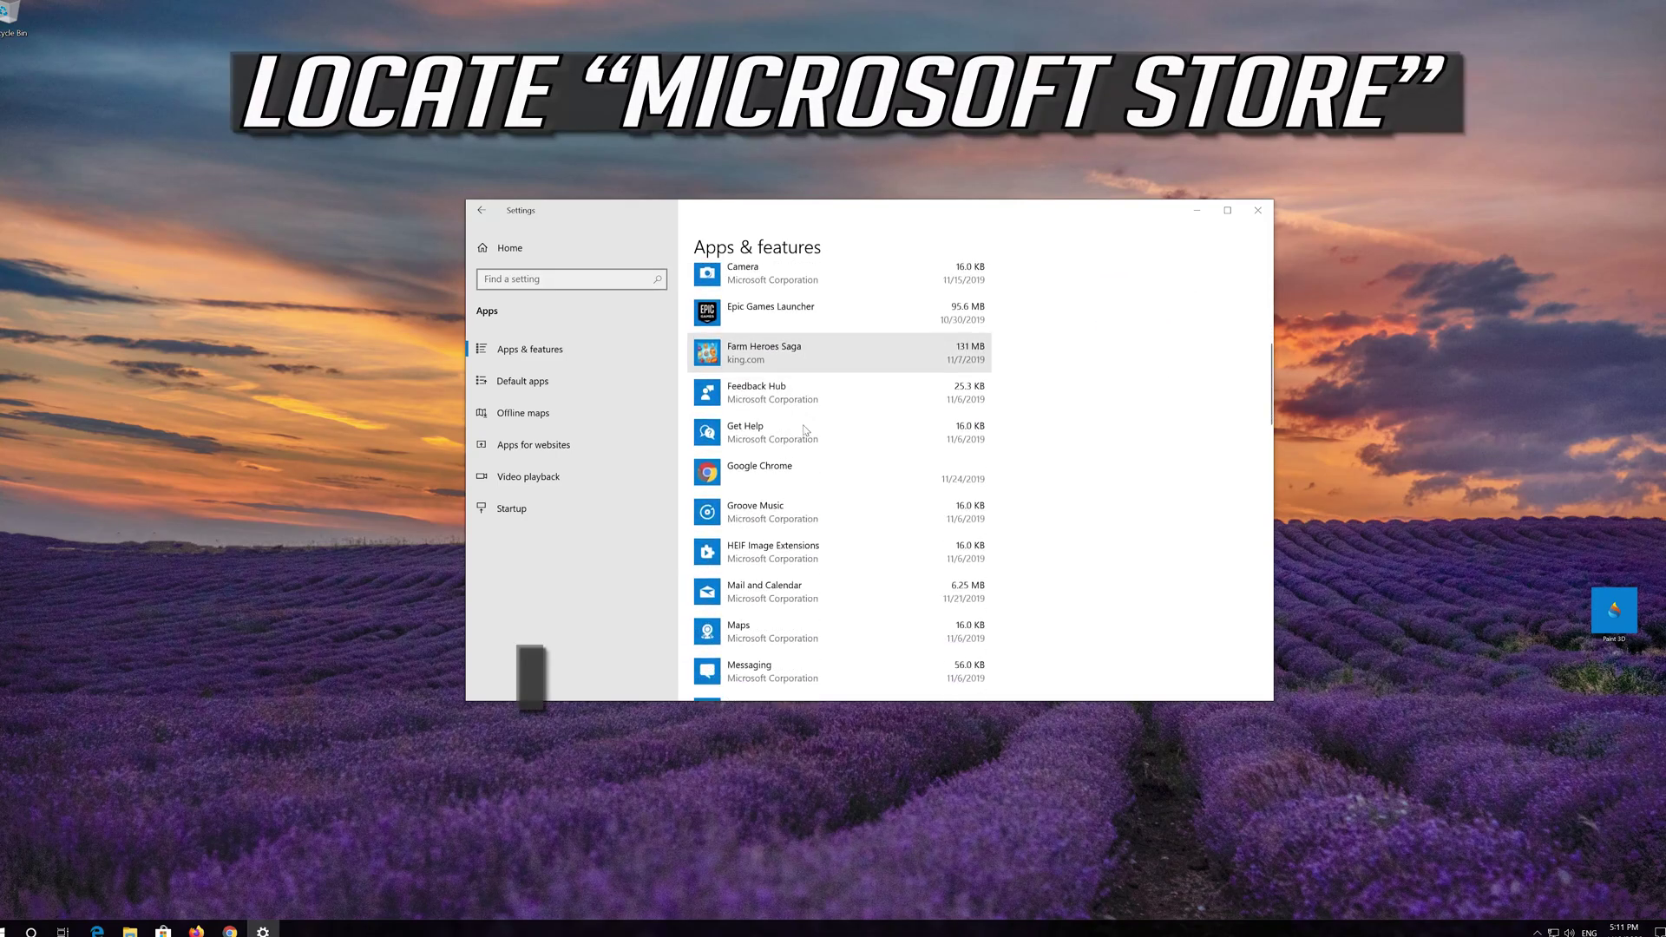
{"action": "scroll", "coordinate": [805, 429], "scroll_direction": "down", "scroll_amount": 5}
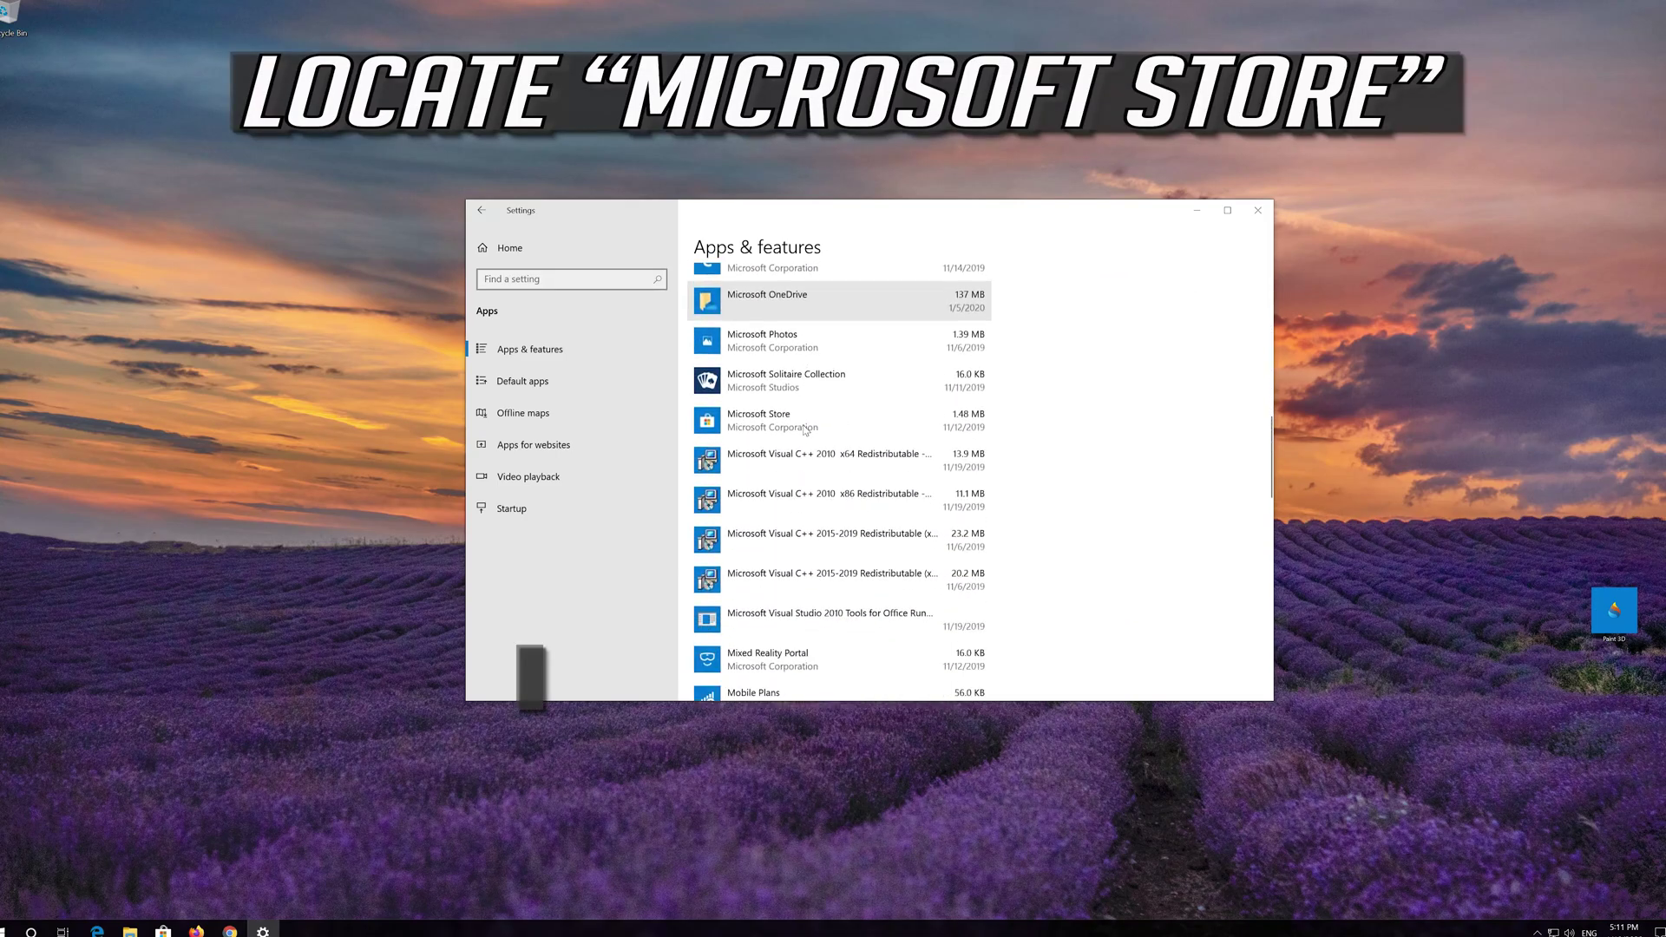
{"action": "scroll", "coordinate": [804, 430], "scroll_direction": "up", "scroll_amount": 2}
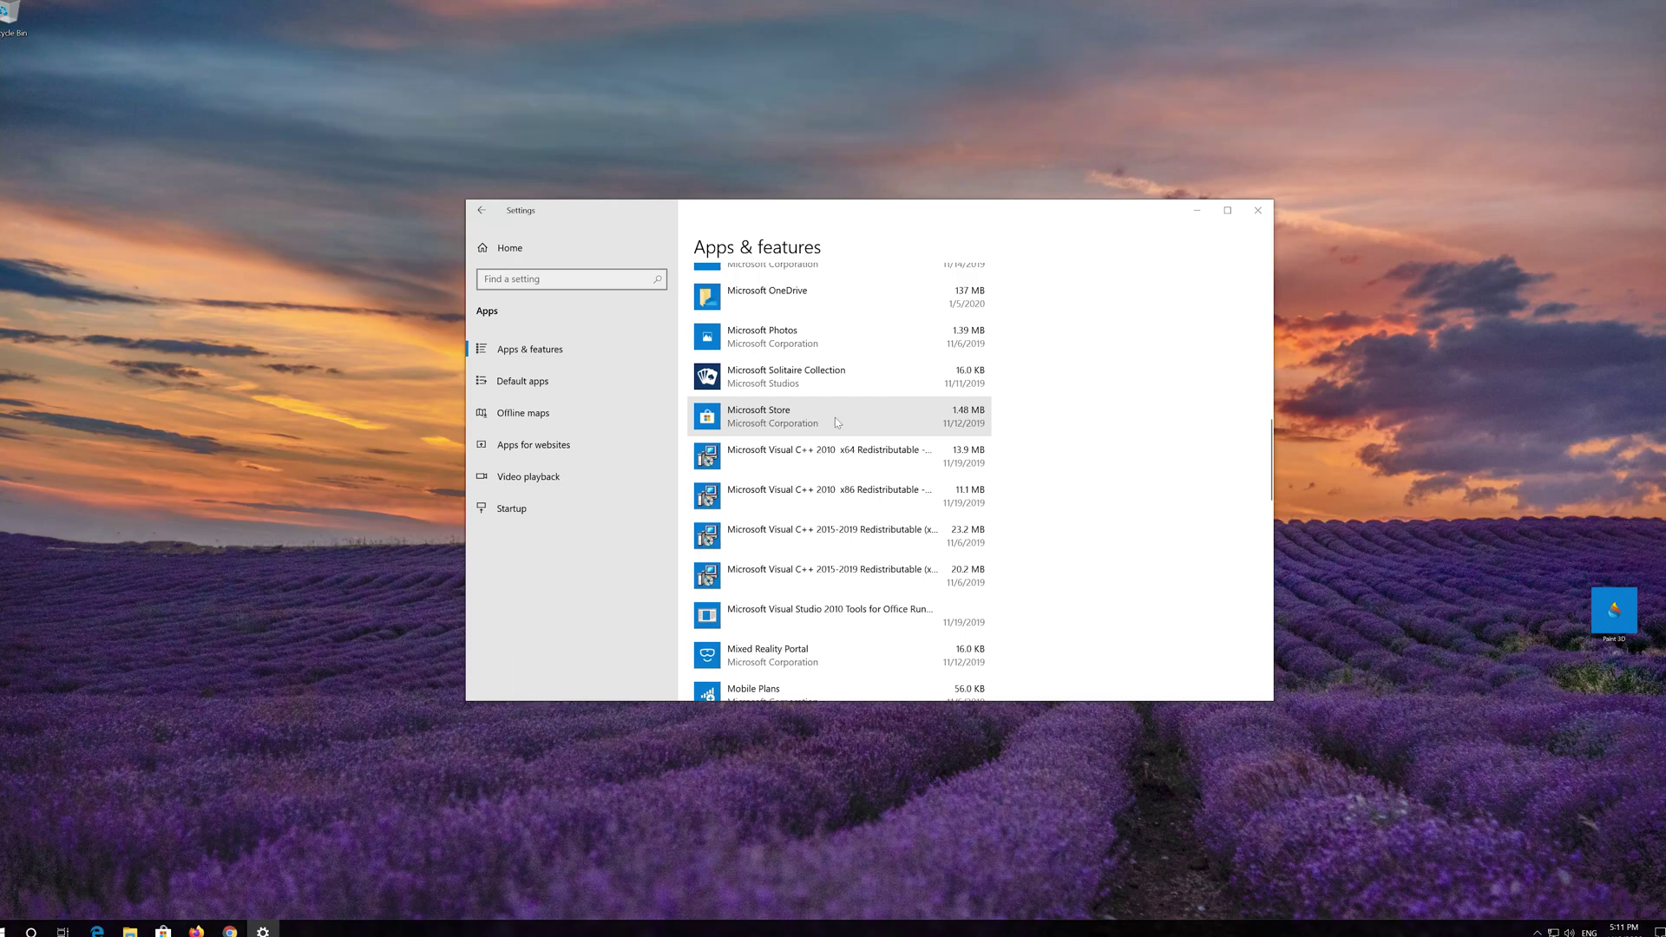
{"action": "left_click", "coordinate": [805, 427]}
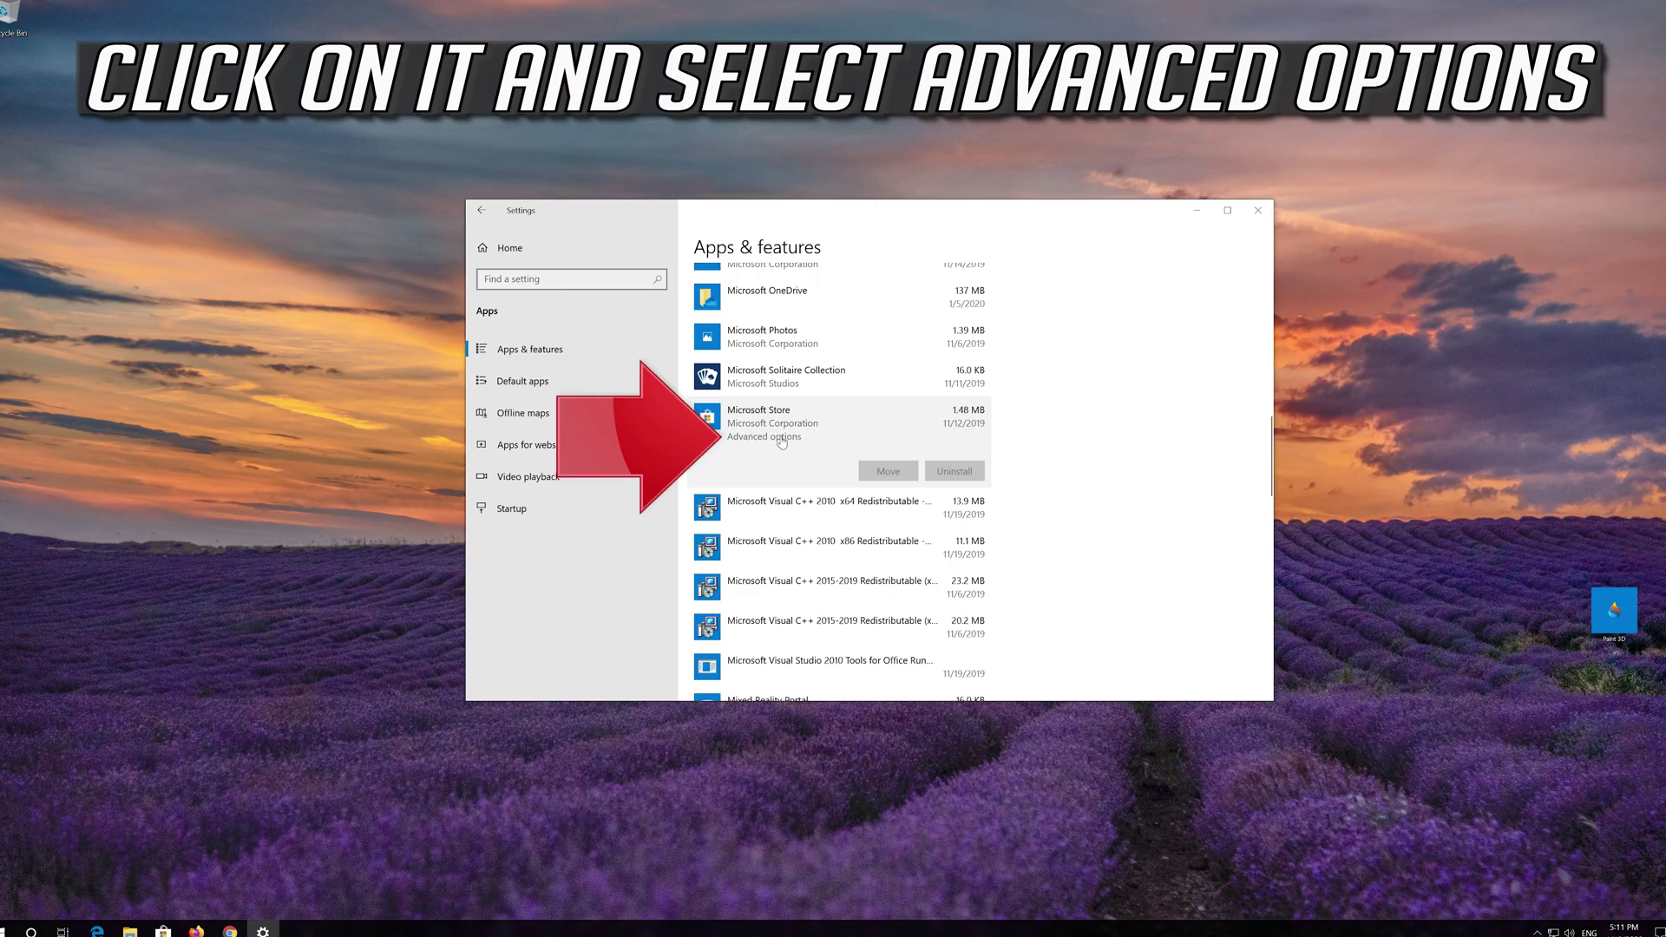
- Reset Microsoft Store from its Advanced options, confirm deleting its data, and close Settings
{"action": "left_click", "coordinate": [782, 438]}
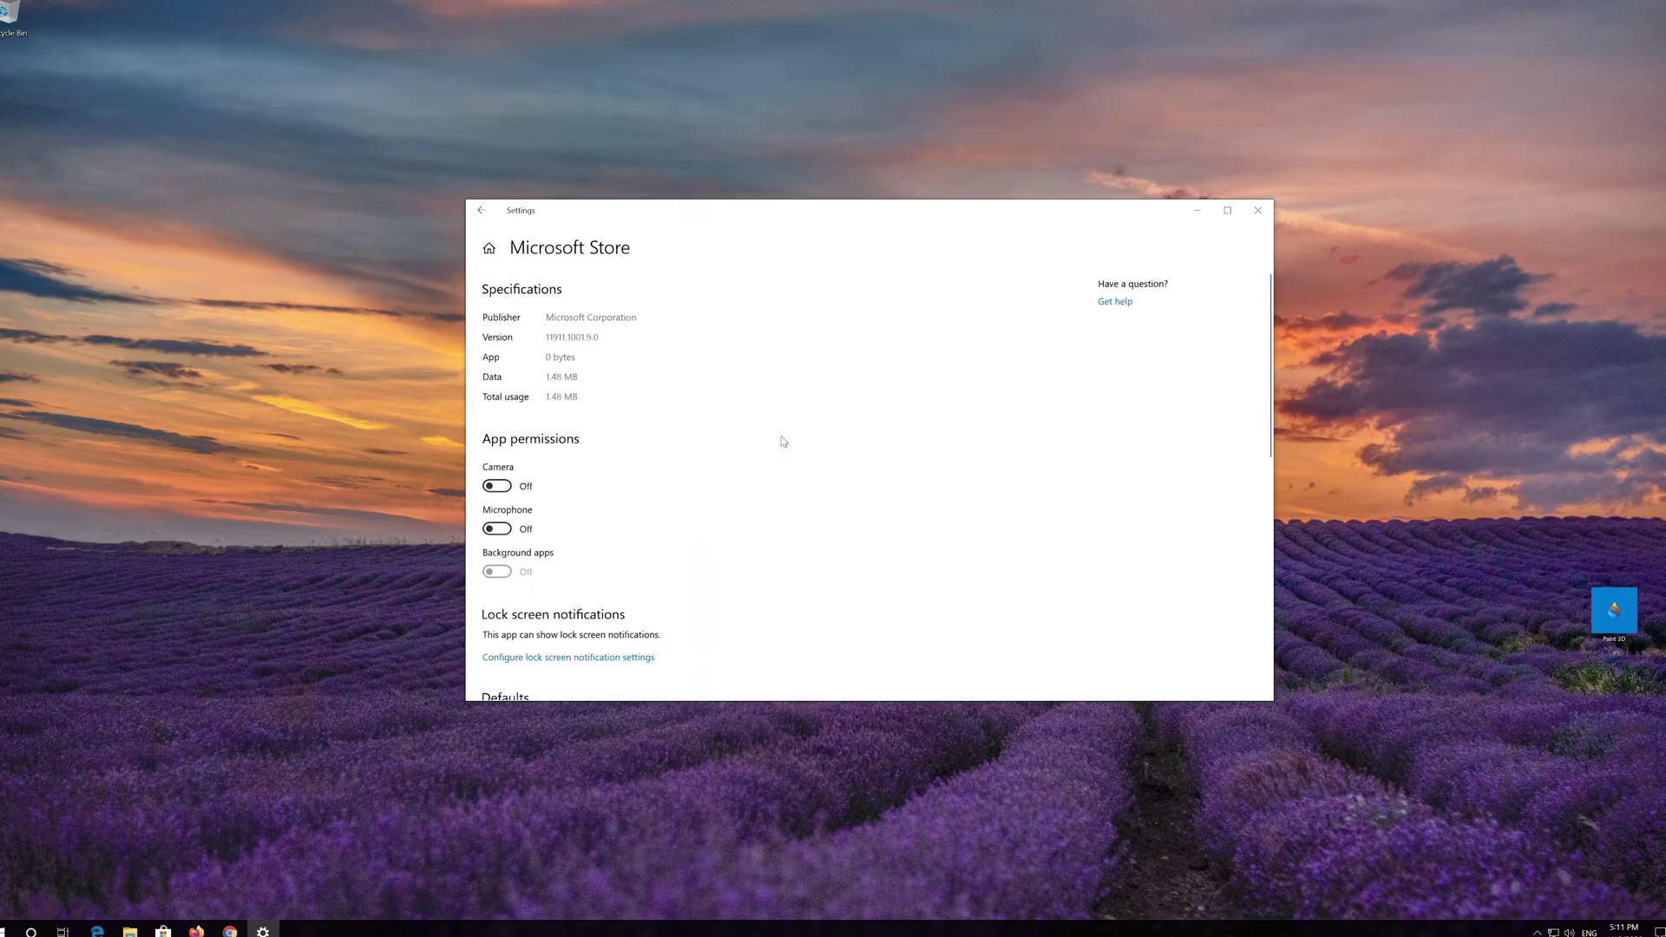
{"action": "scroll", "coordinate": [654, 472], "scroll_direction": "down", "scroll_amount": 3}
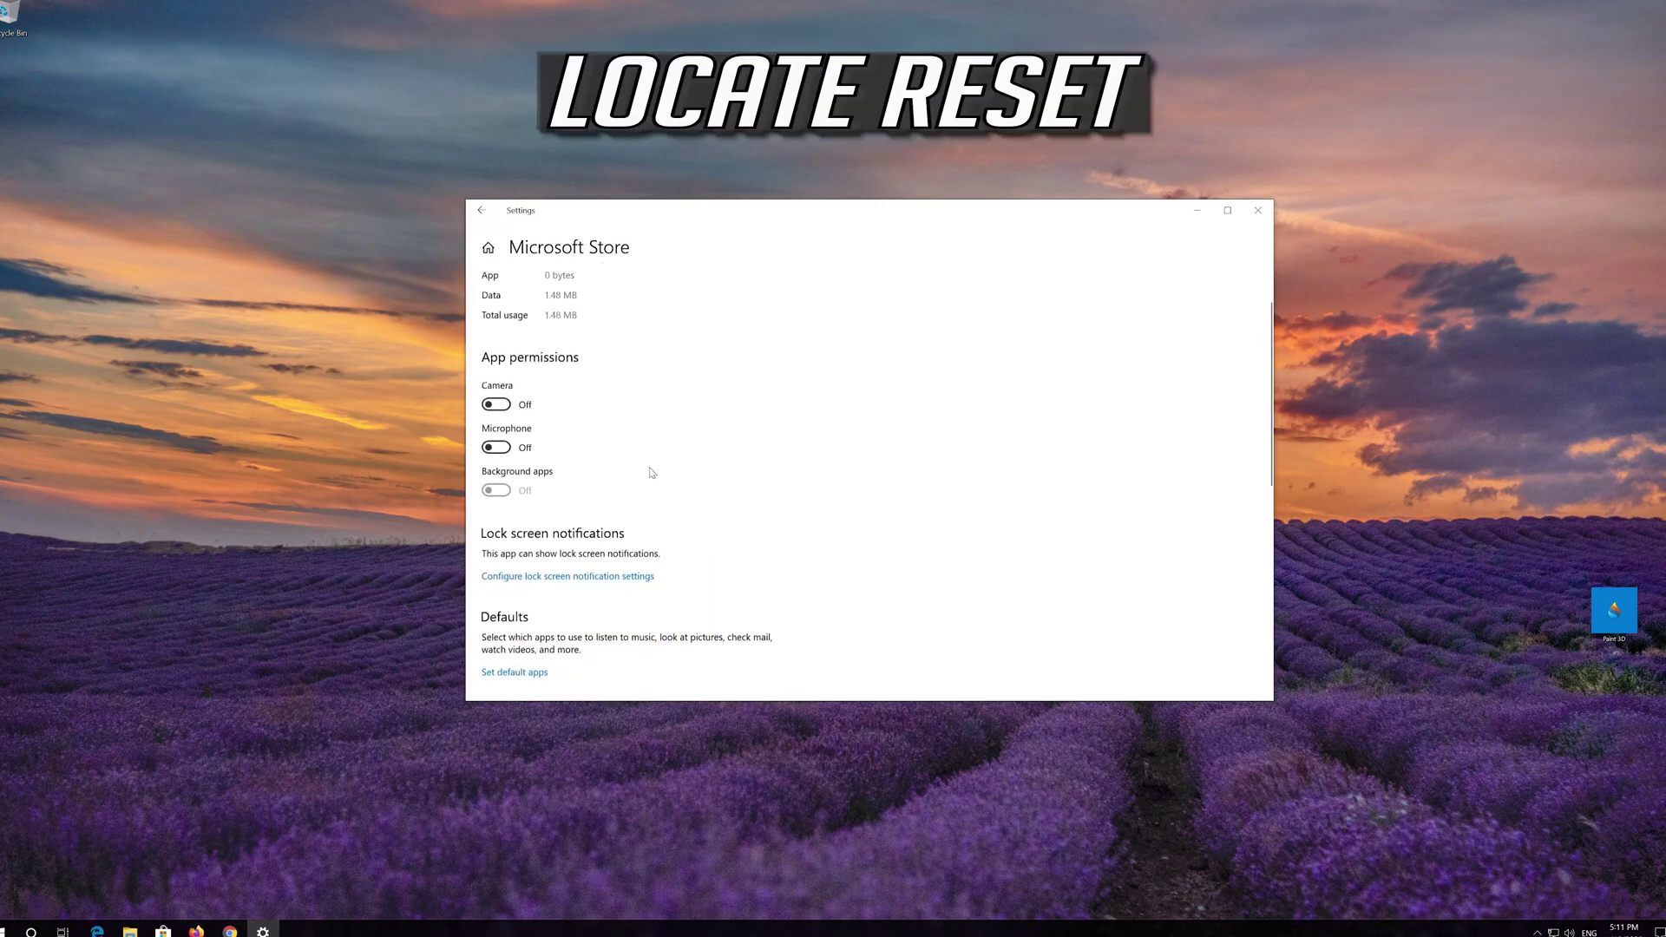
{"action": "scroll", "coordinate": [653, 472], "scroll_direction": "down", "scroll_amount": 4}
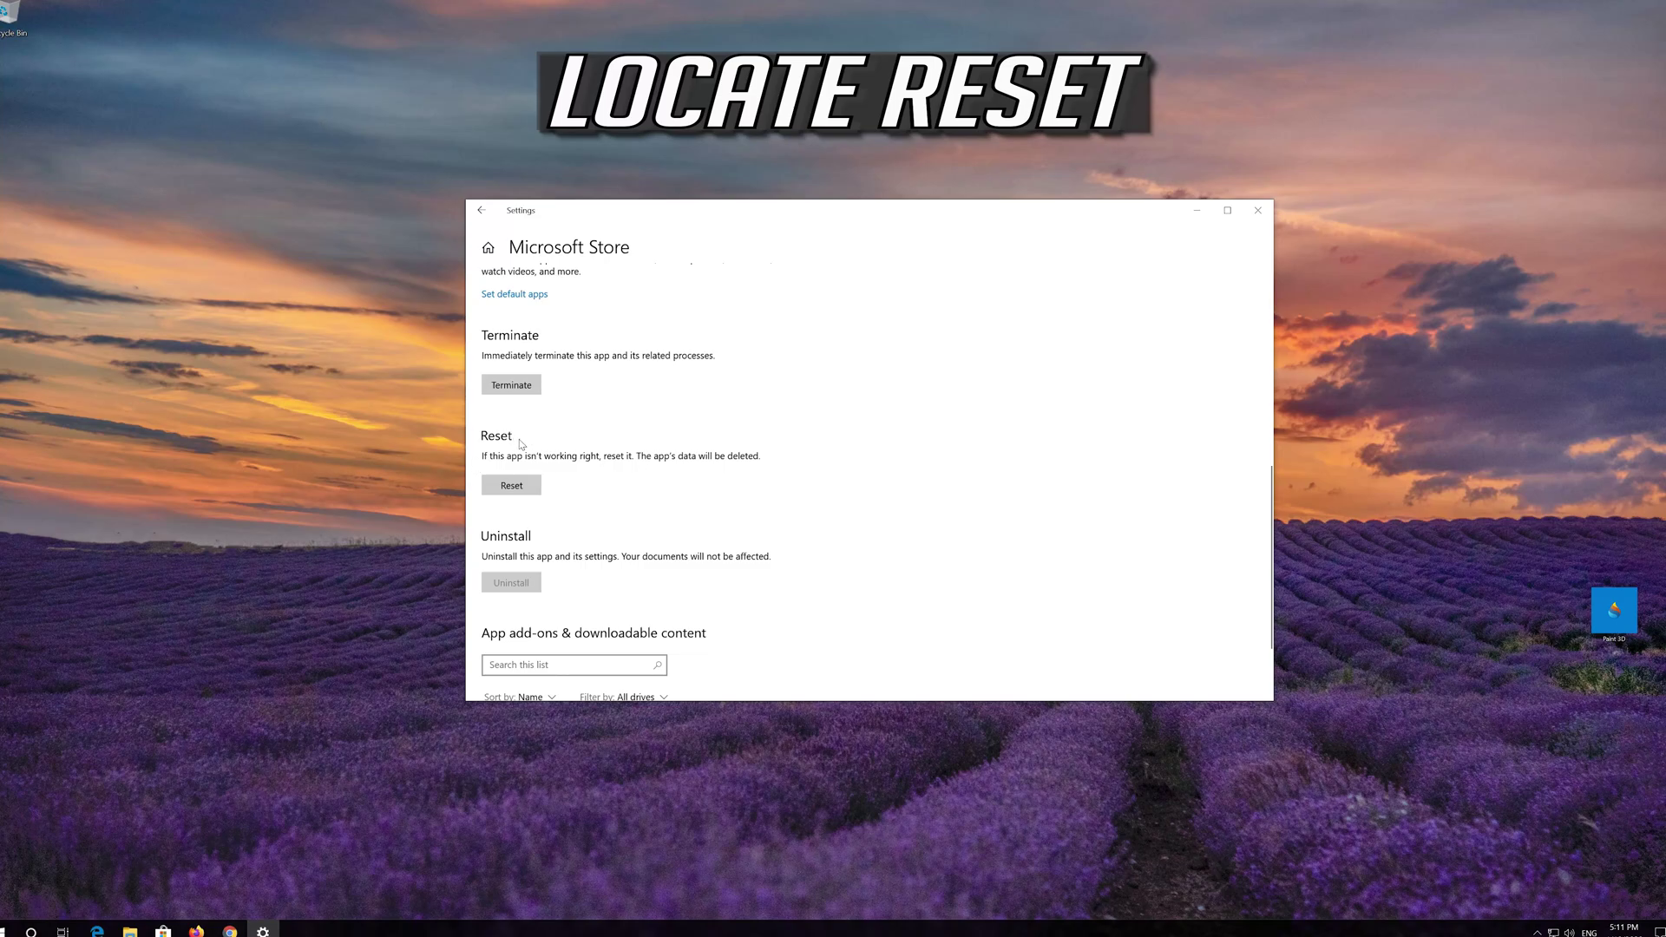
{"action": "left_click", "coordinate": [516, 492]}
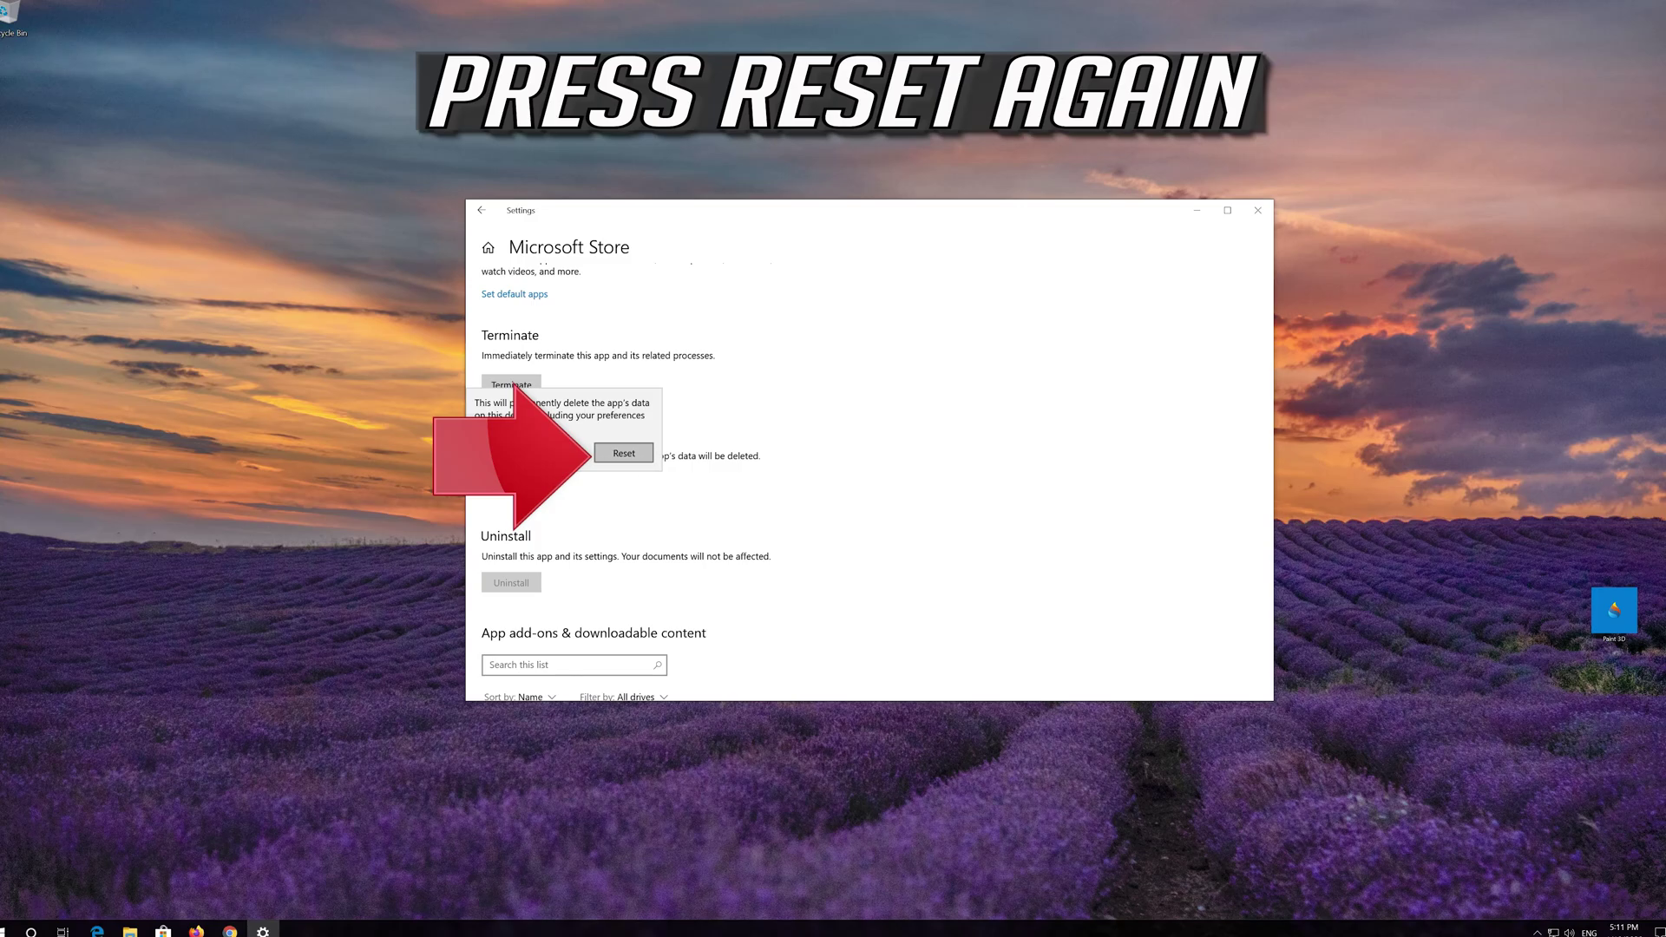
{"action": "left_click", "coordinate": [604, 459]}
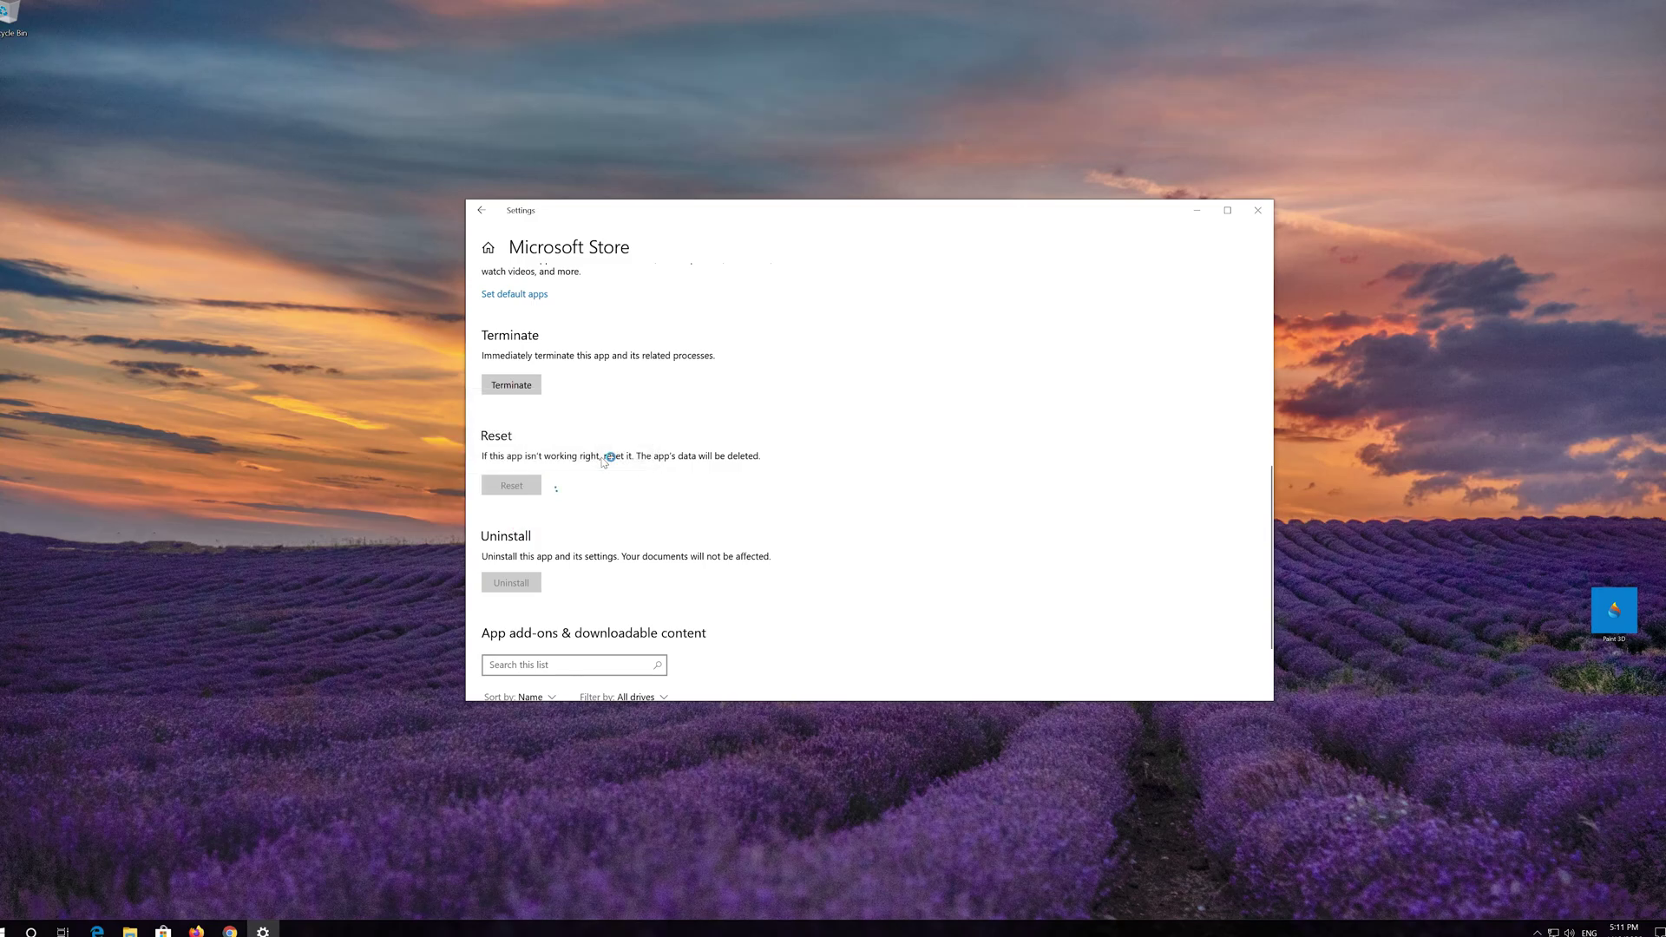
{"action": "left_click", "coordinate": [1259, 210]}
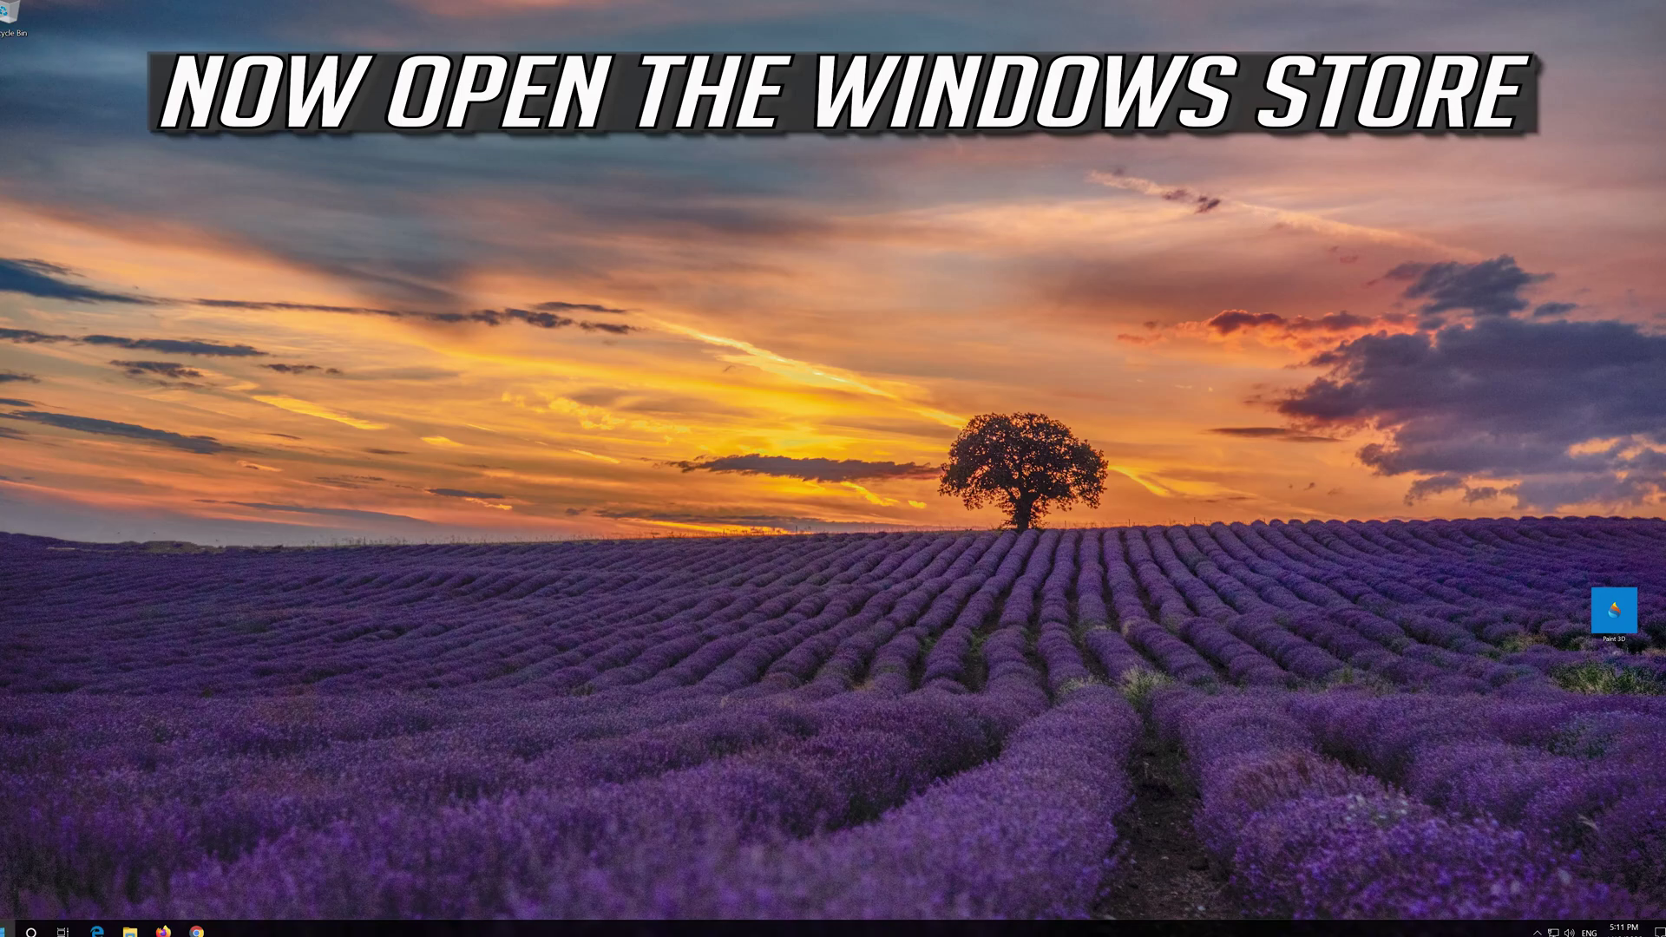
- Launch Microsoft Store from Start and move its window to the screen centre
{"action": "left_click", "coordinate": [9, 929]}
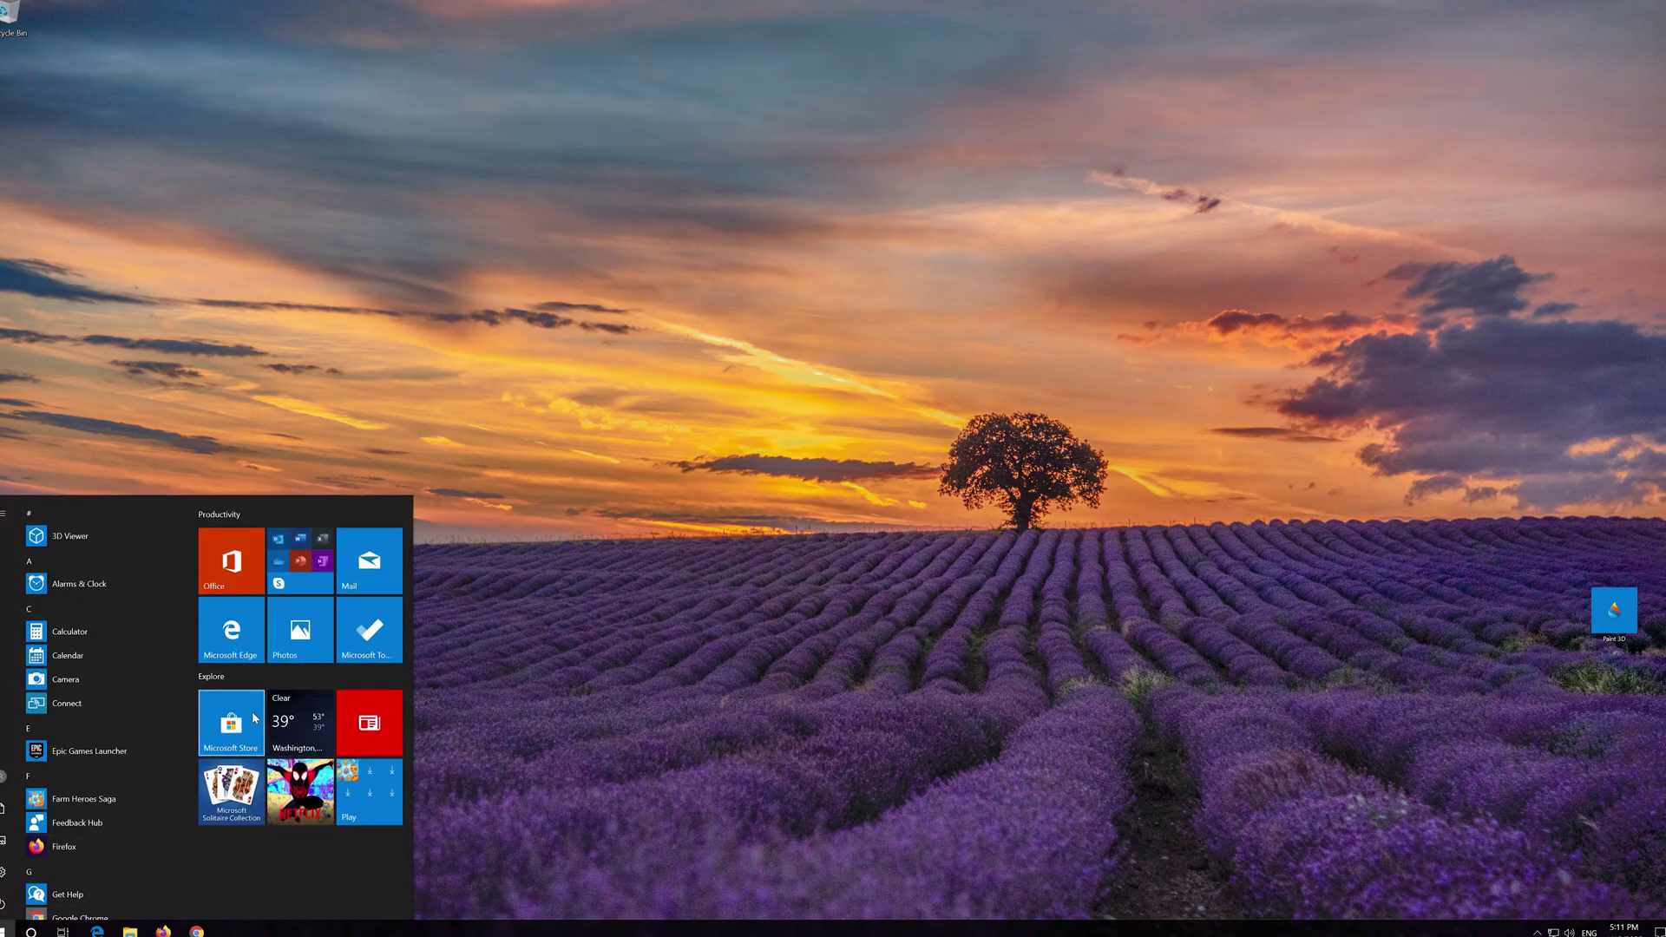
{"action": "left_click", "coordinate": [232, 720]}
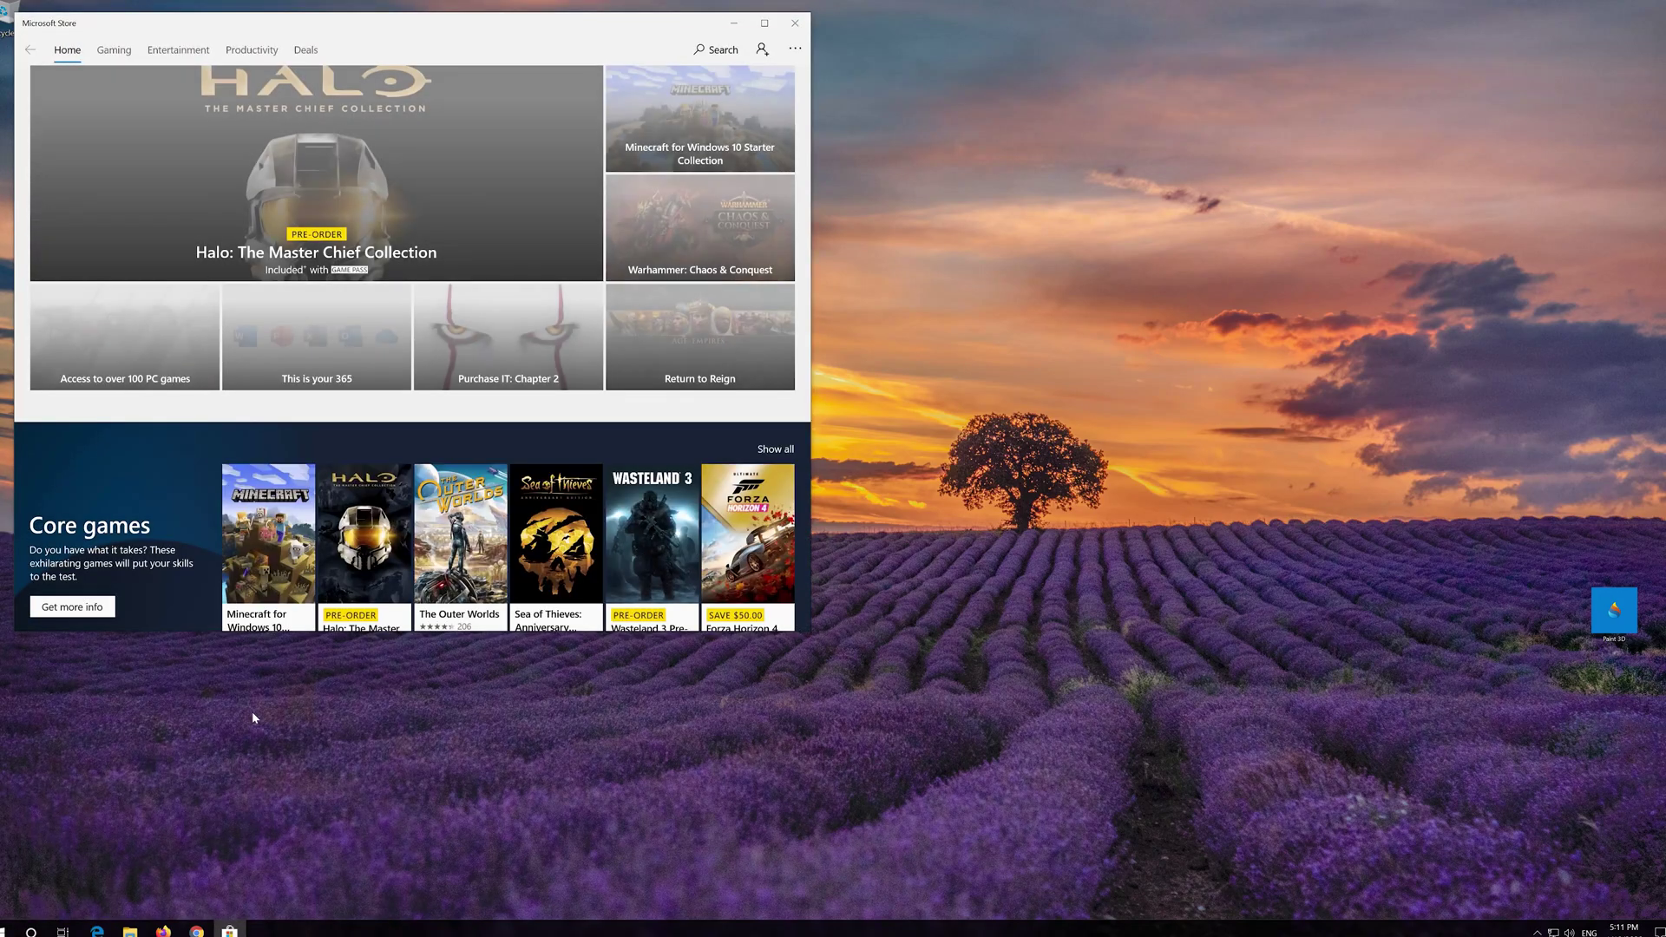
{"action": "left_click_drag", "start_coordinate": [531, 22], "coordinate": [991, 79]}
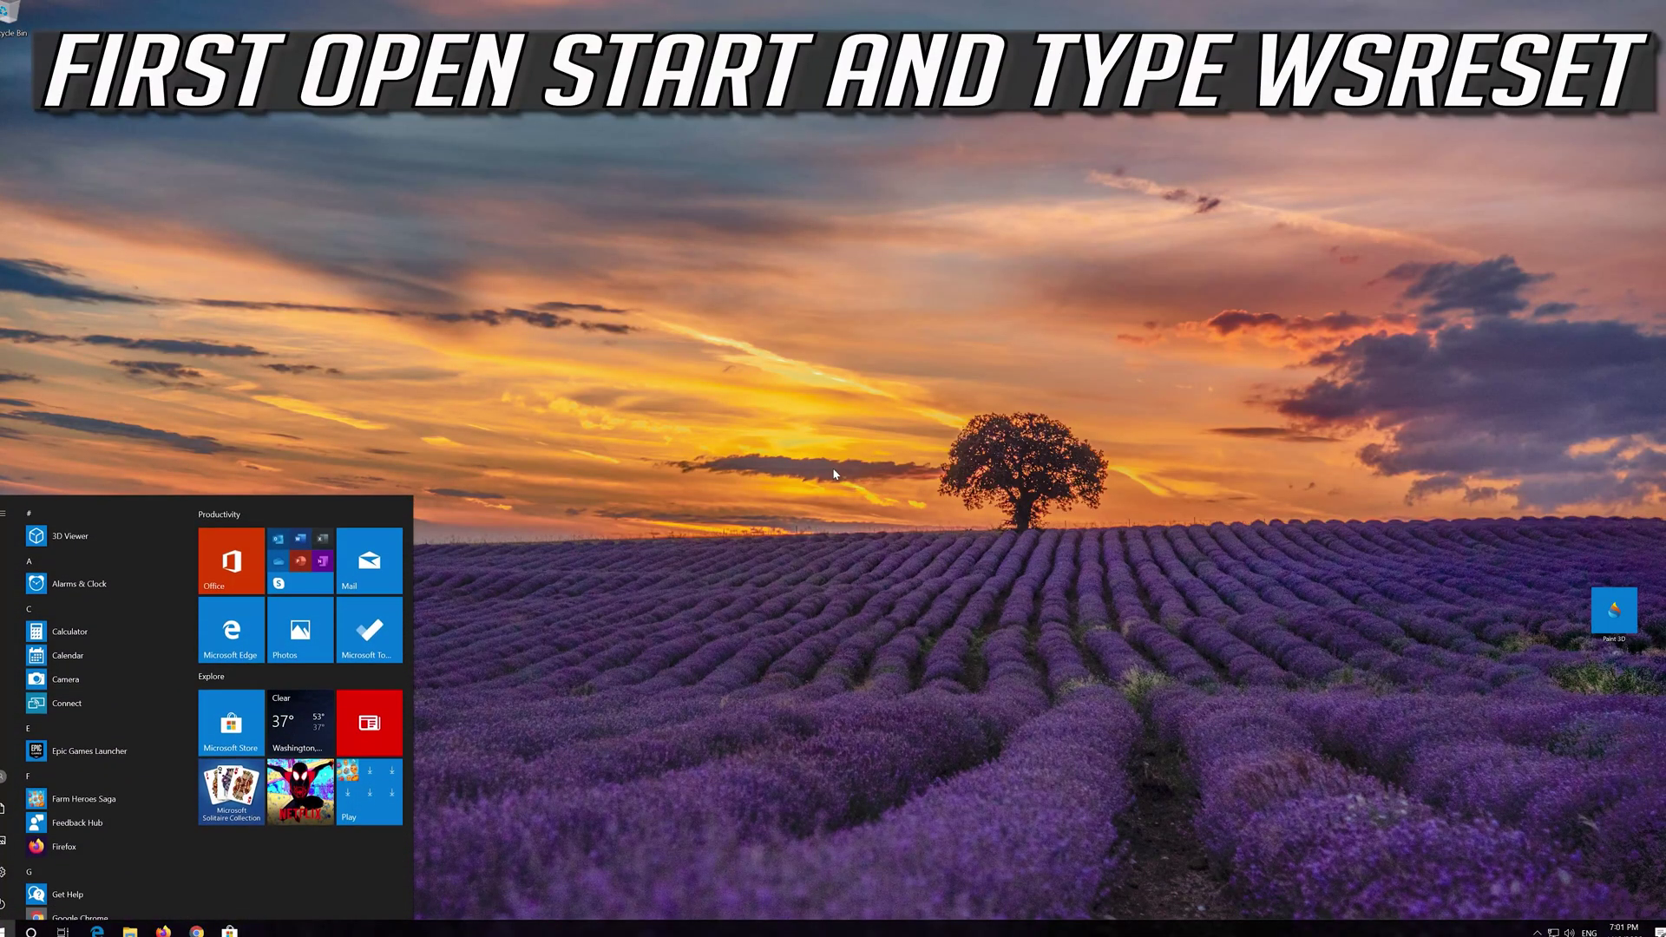
- Run wsreset to repair the Store, close the reopened Store, and restart the computer
{"action": "type", "text": "wsreset"}
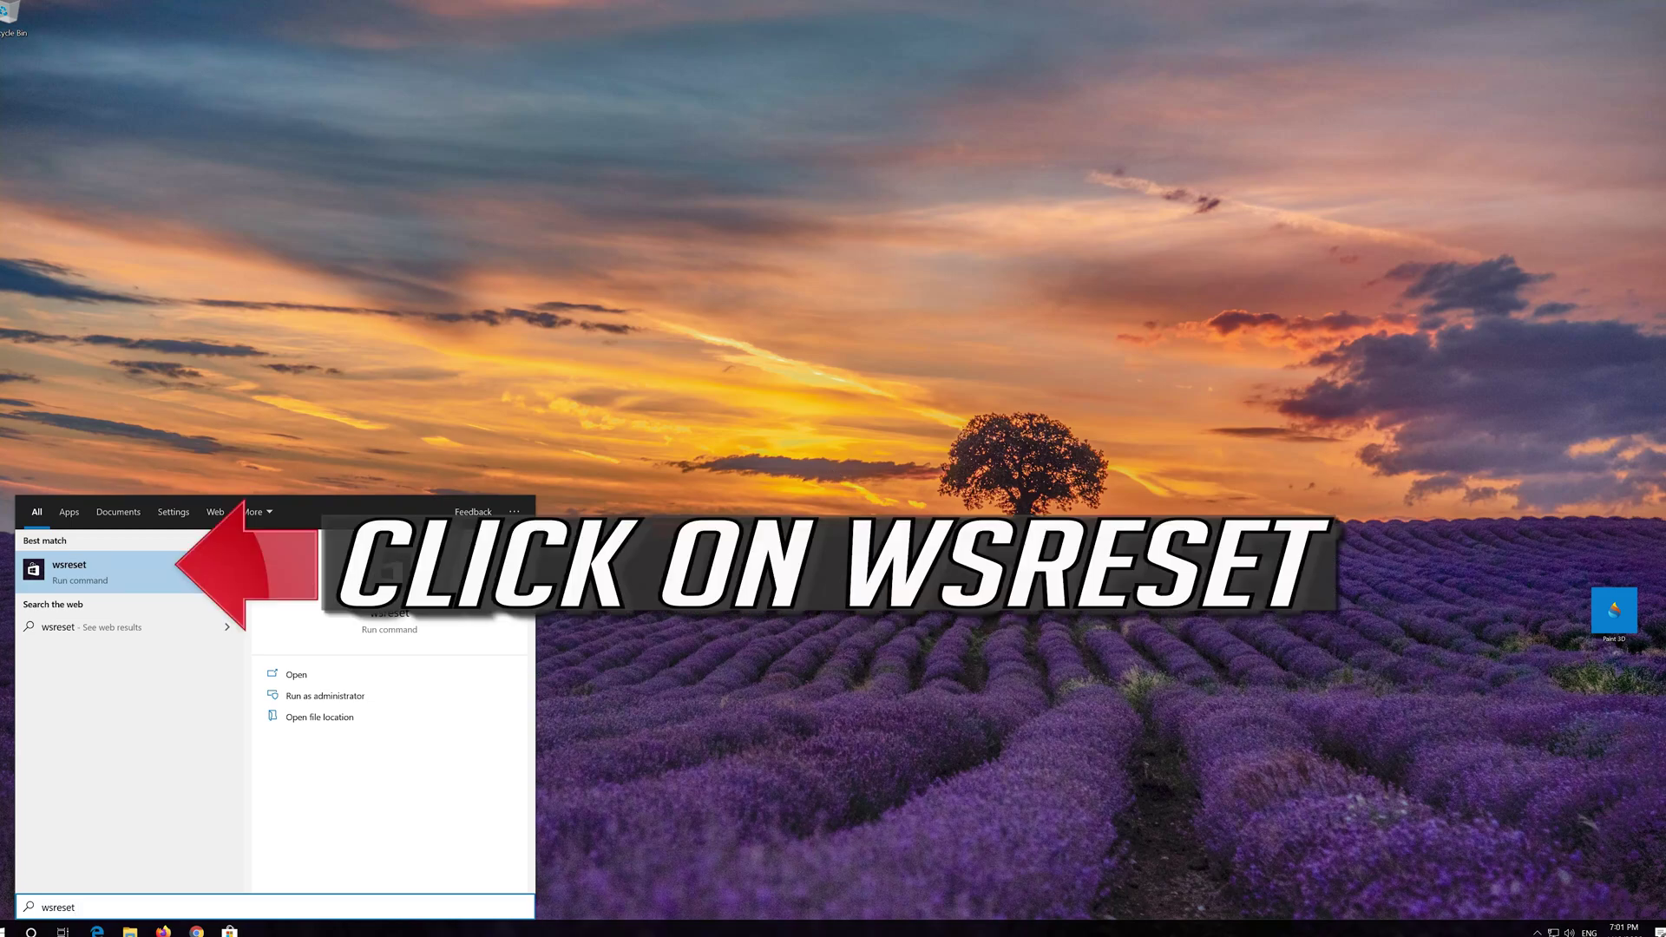
{"action": "left_click", "coordinate": [132, 583]}
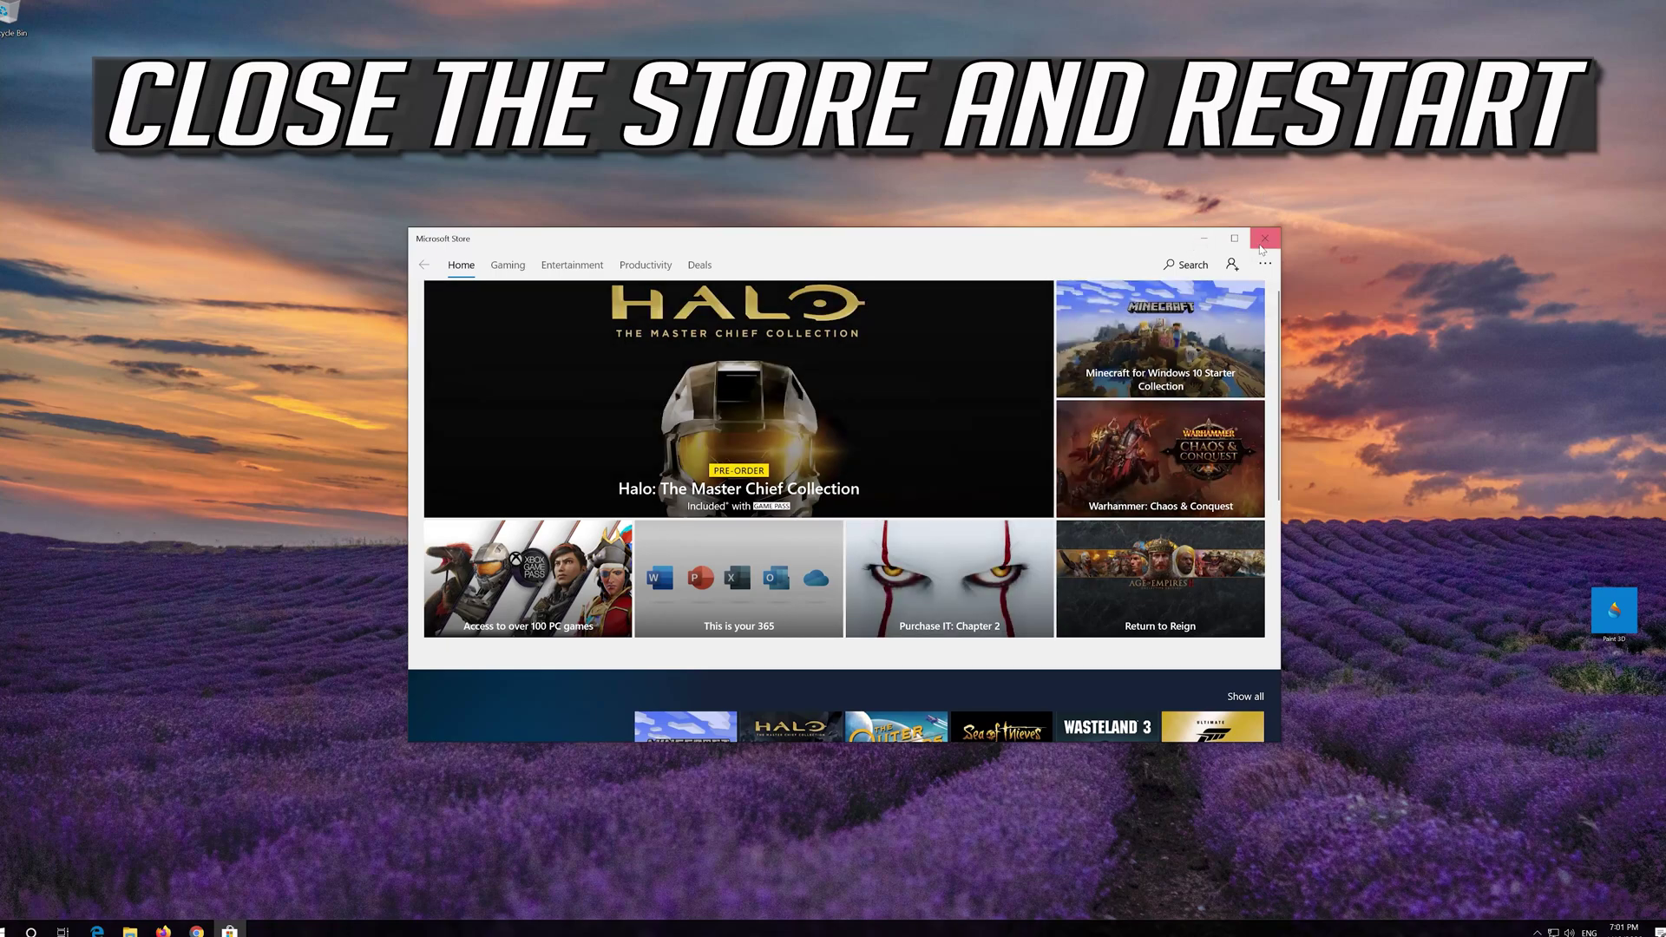
{"action": "left_click", "coordinate": [1265, 239]}
{"action": "left_click", "coordinate": [9, 929]}
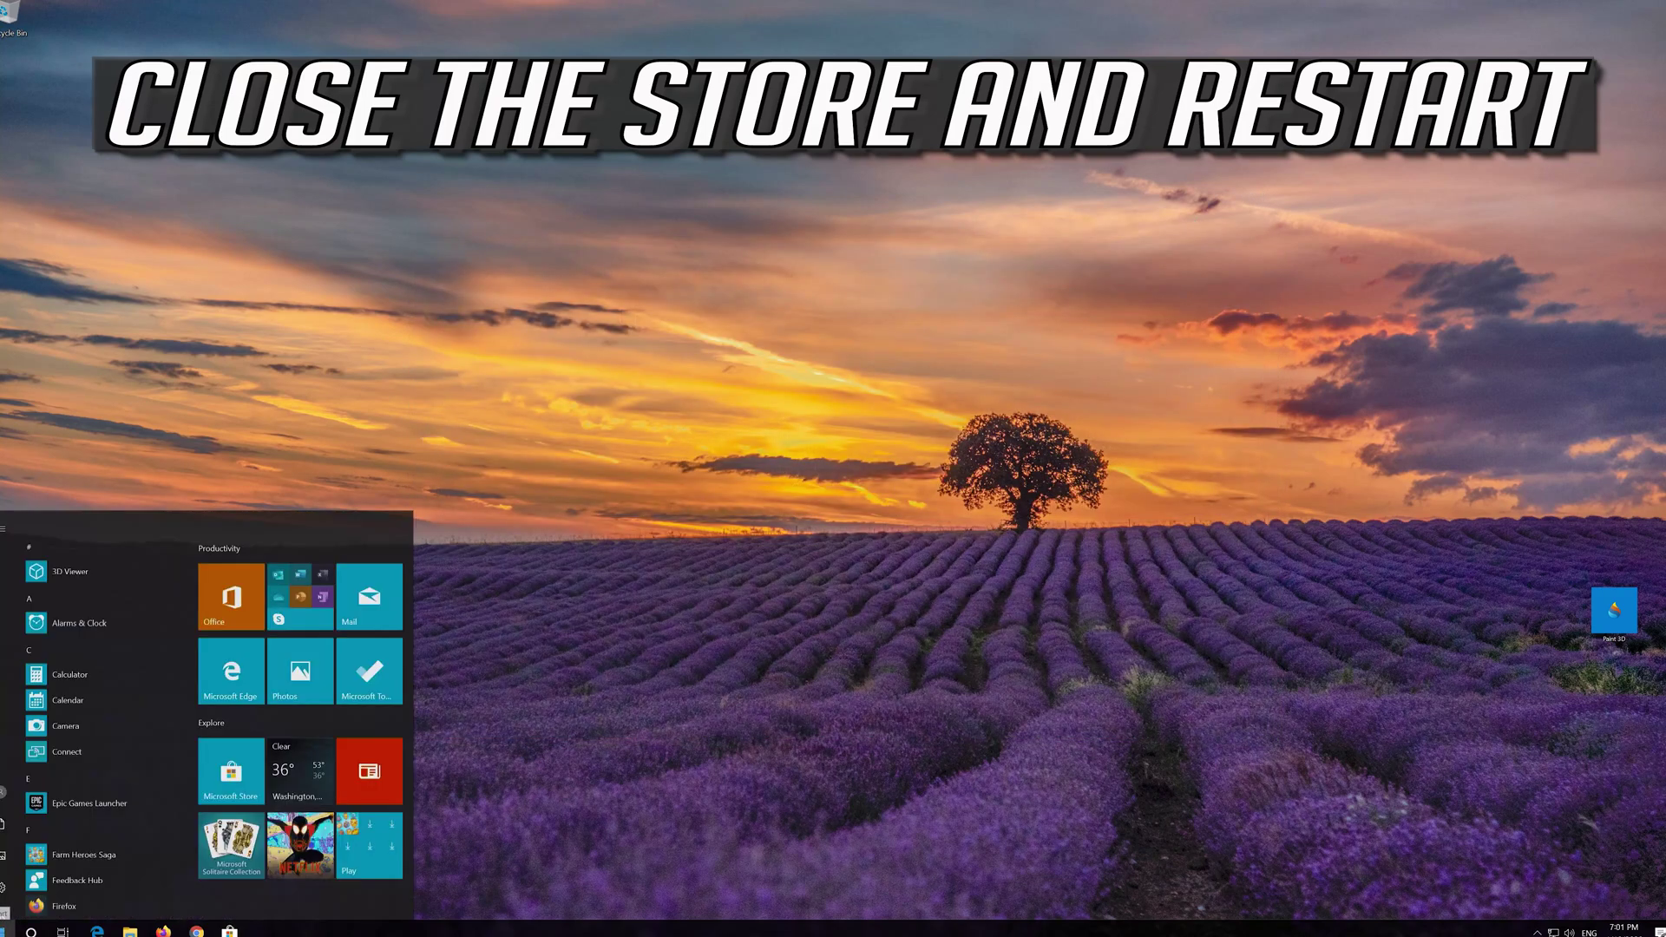
{"action": "left_click", "coordinate": [3, 902]}
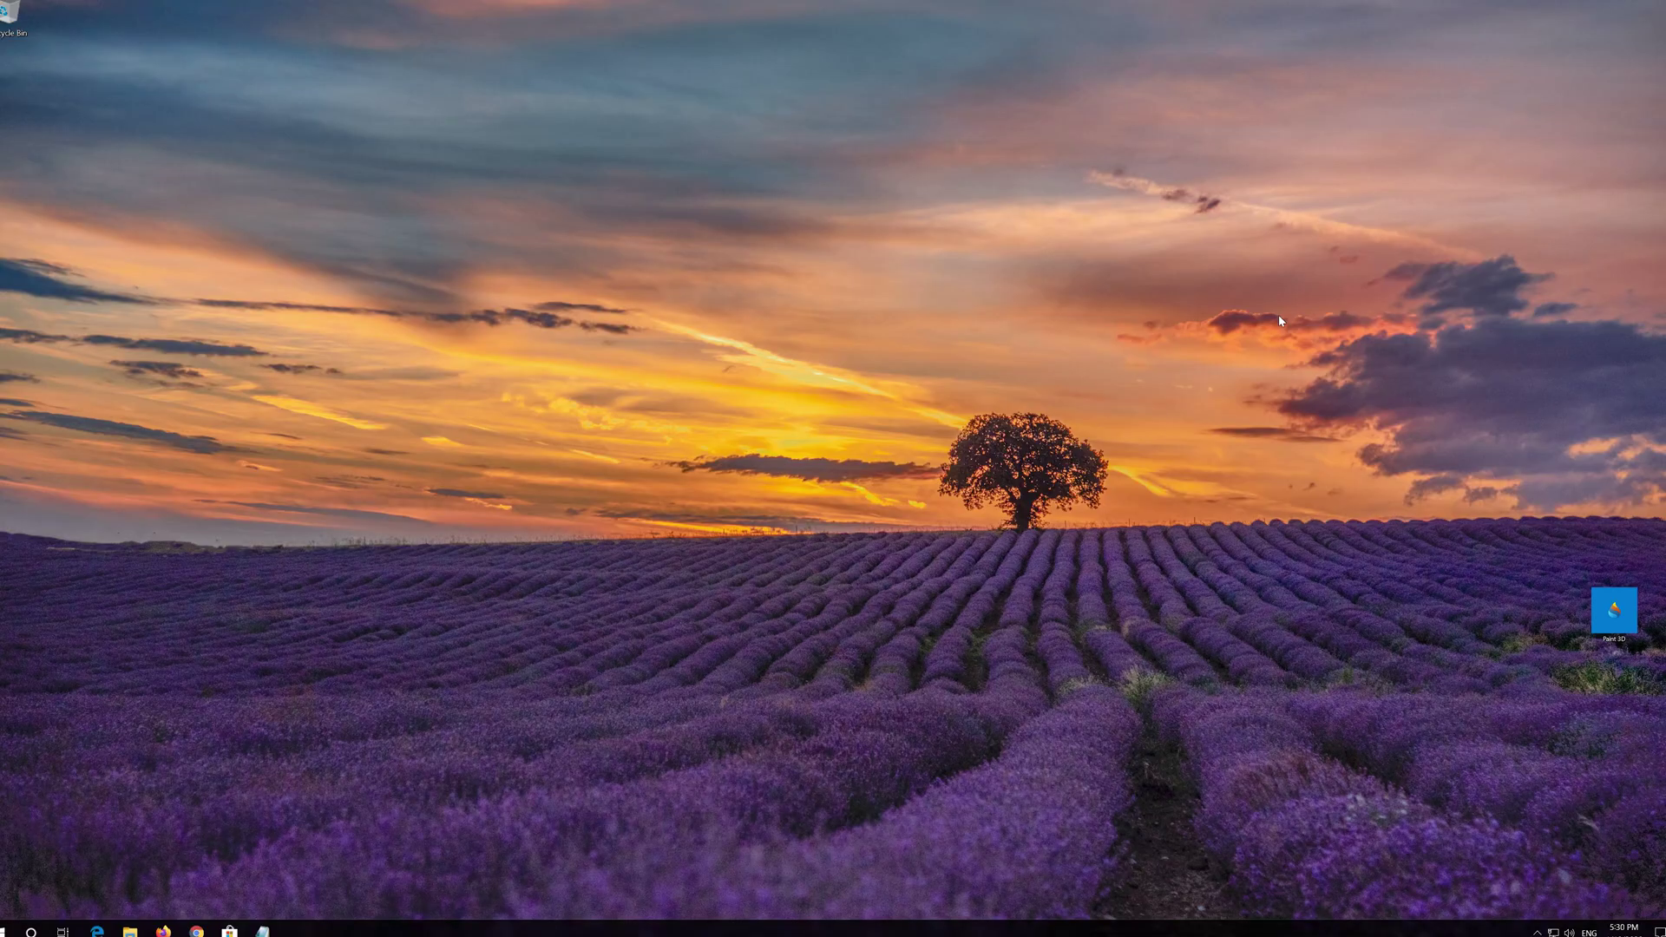
- Search for powershell and run Windows PowerShell as administrator, approving the elevation prompt
{"action": "key", "text": "super"}
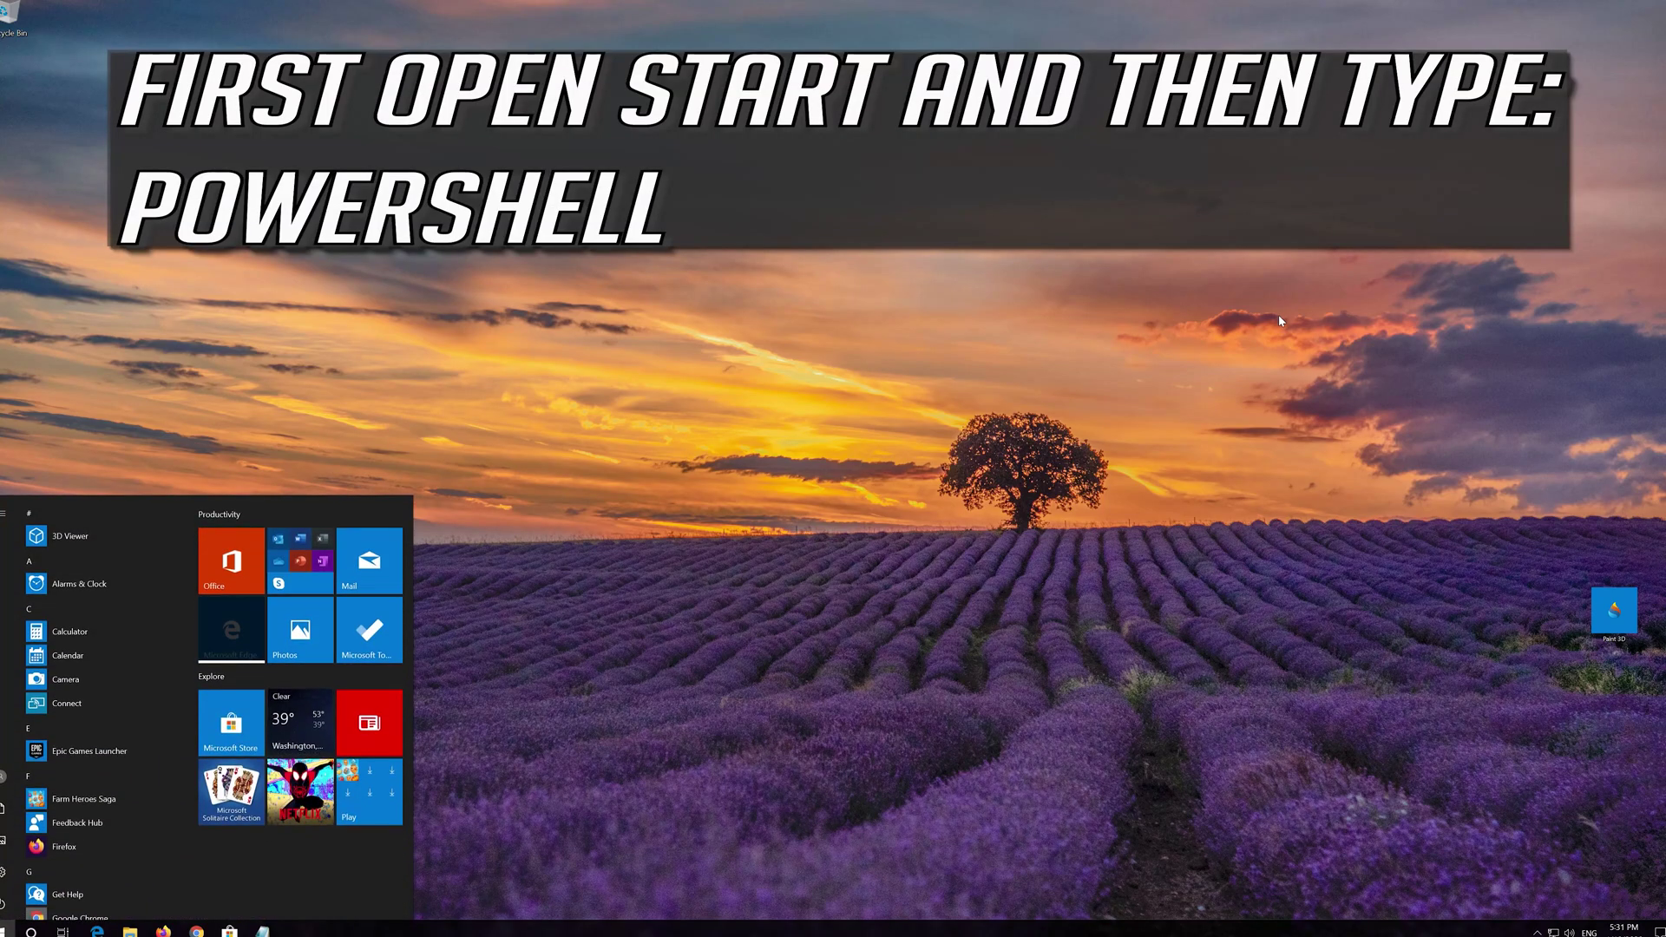
{"action": "type", "text": "powershell"}
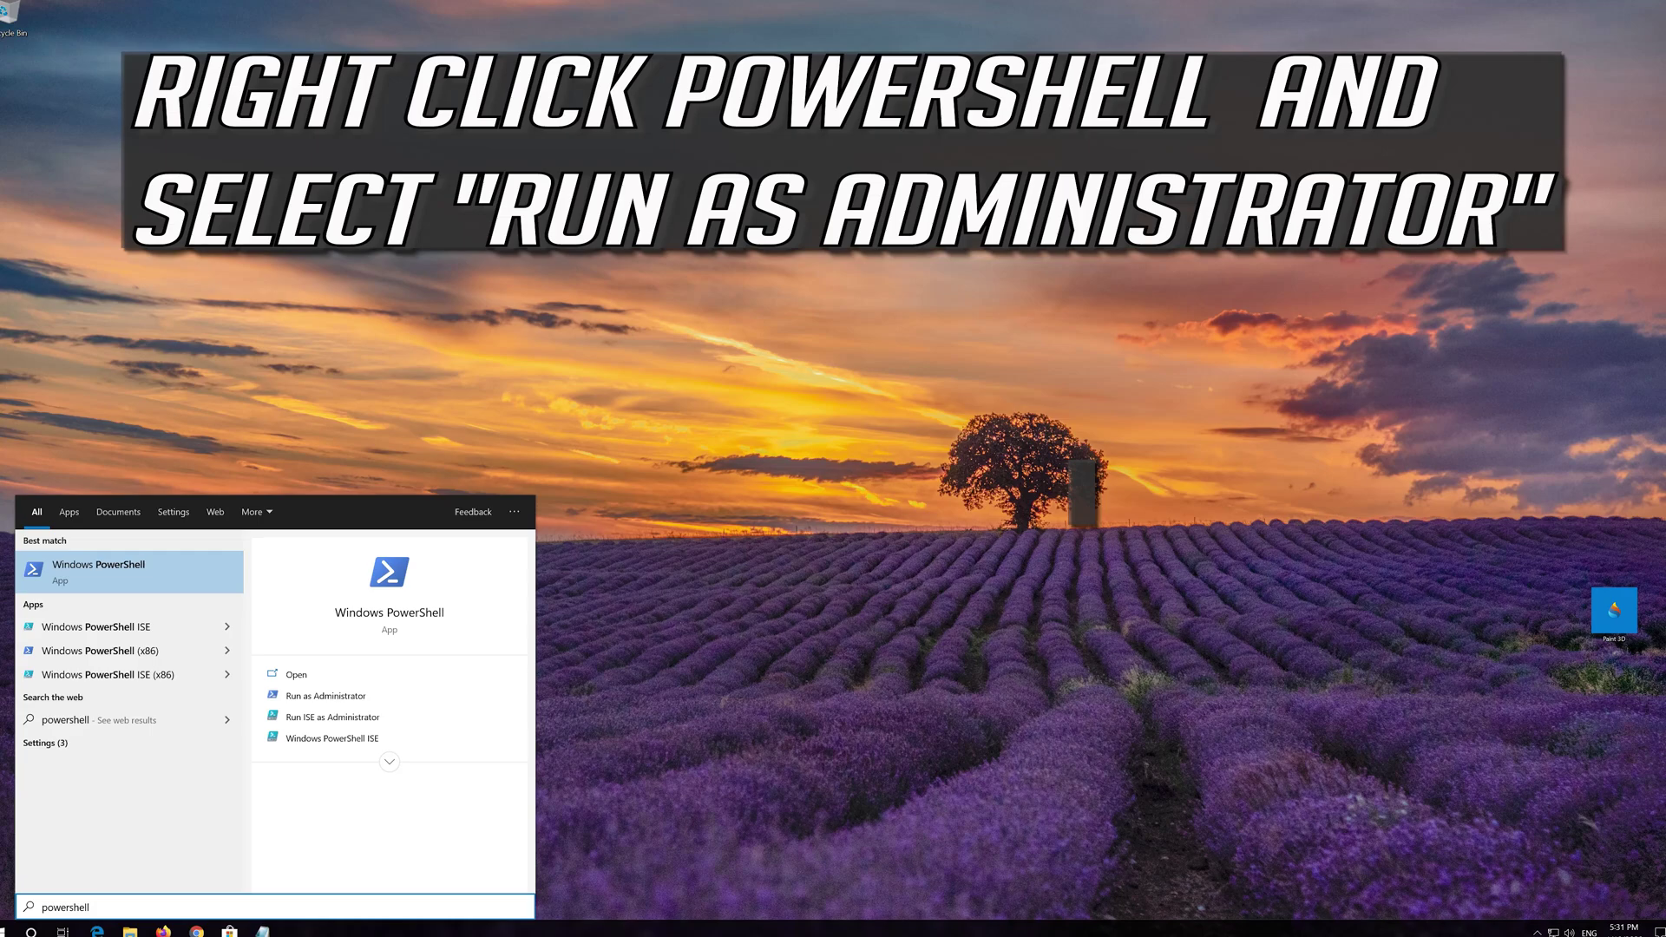
{"action": "right_click", "coordinate": [118, 583]}
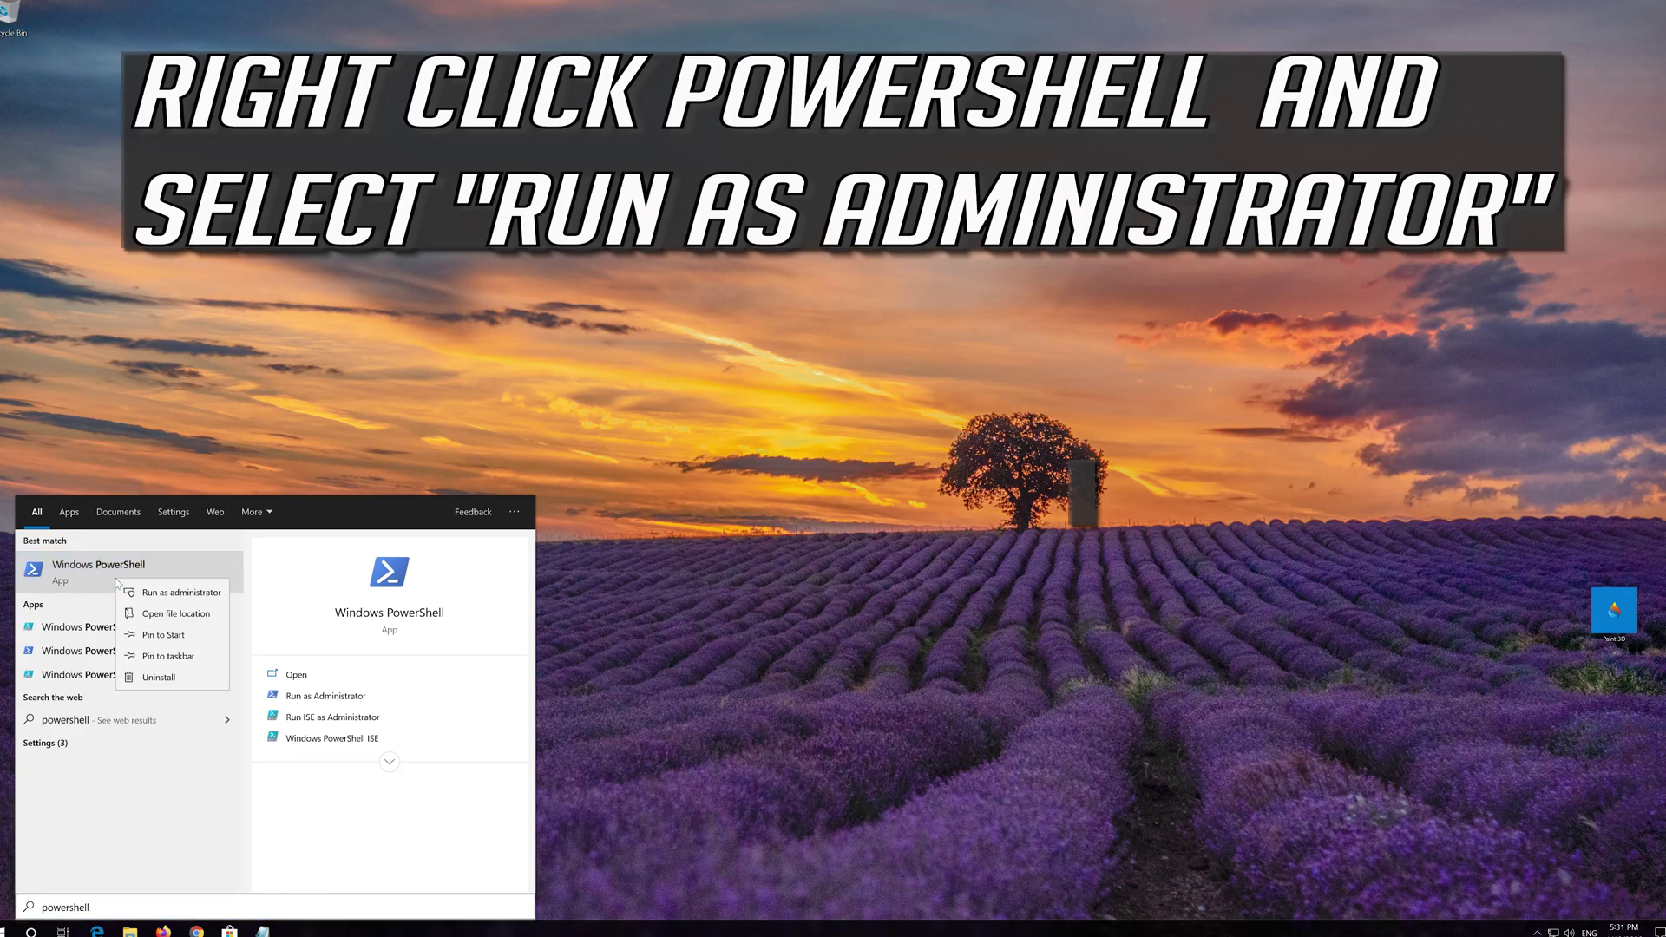
{"action": "left_click", "coordinate": [184, 593]}
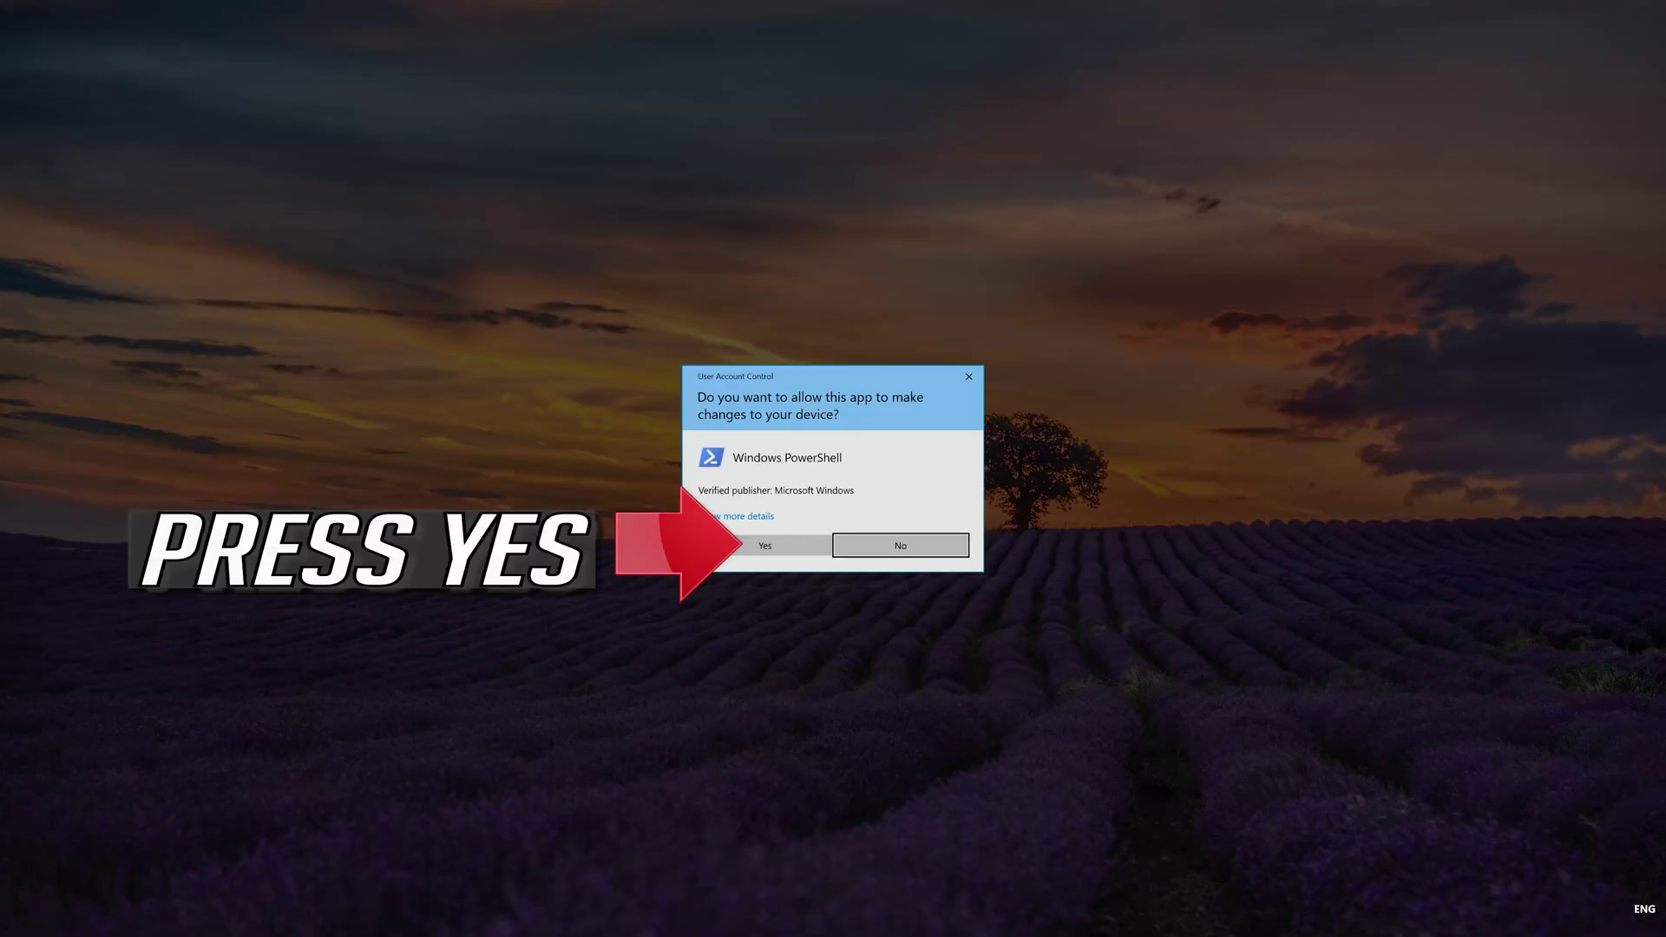
{"action": "left_click", "coordinate": [765, 550]}
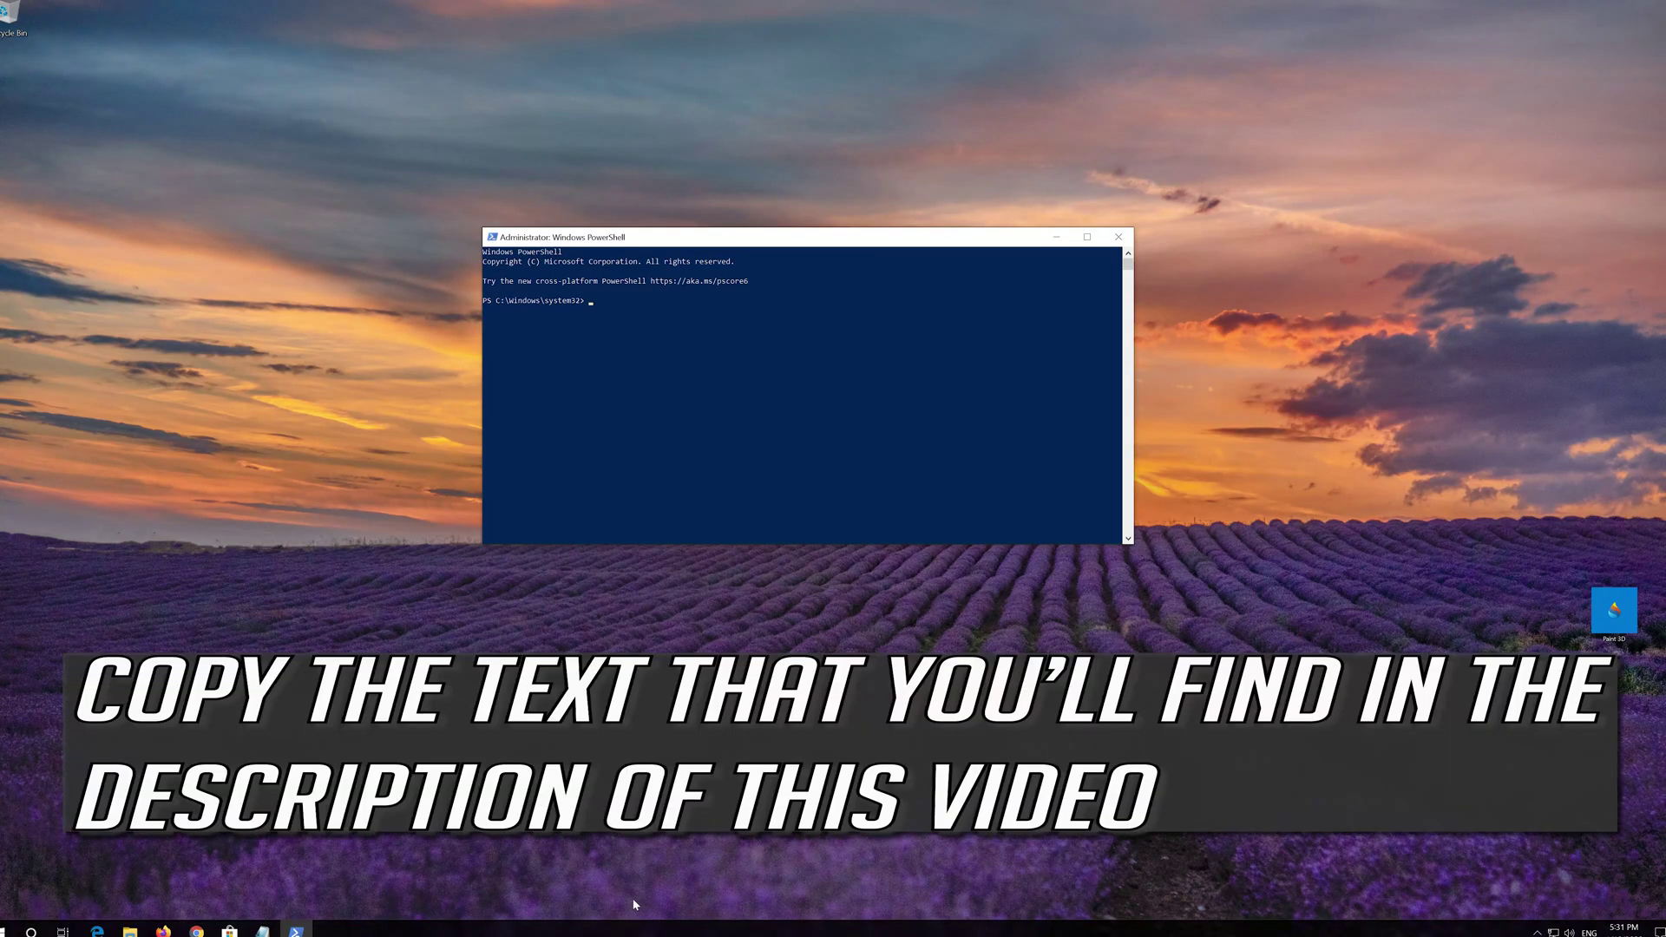
- Select the whole provisioned-apps re-register script in Notepad and copy it
{"action": "left_click", "coordinate": [263, 931]}
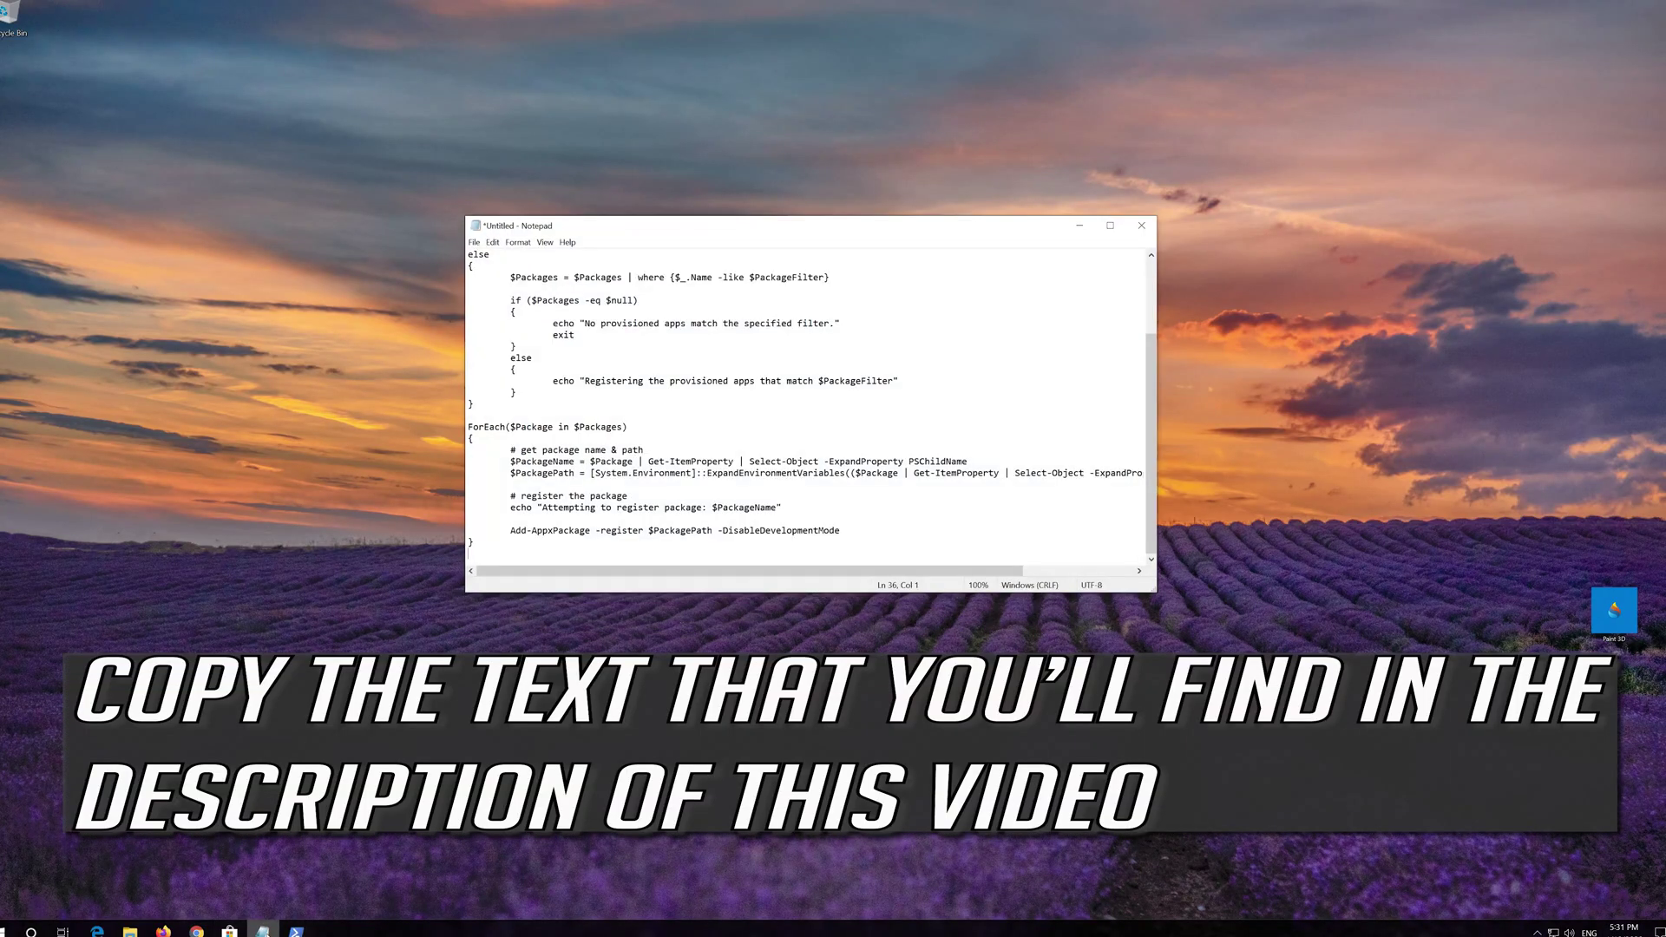
{"action": "left_click_drag", "start_coordinate": [473, 552], "coordinate": [414, 255]}
{"action": "scroll", "coordinate": [467, 521], "scroll_direction": "up", "scroll_amount": 3}
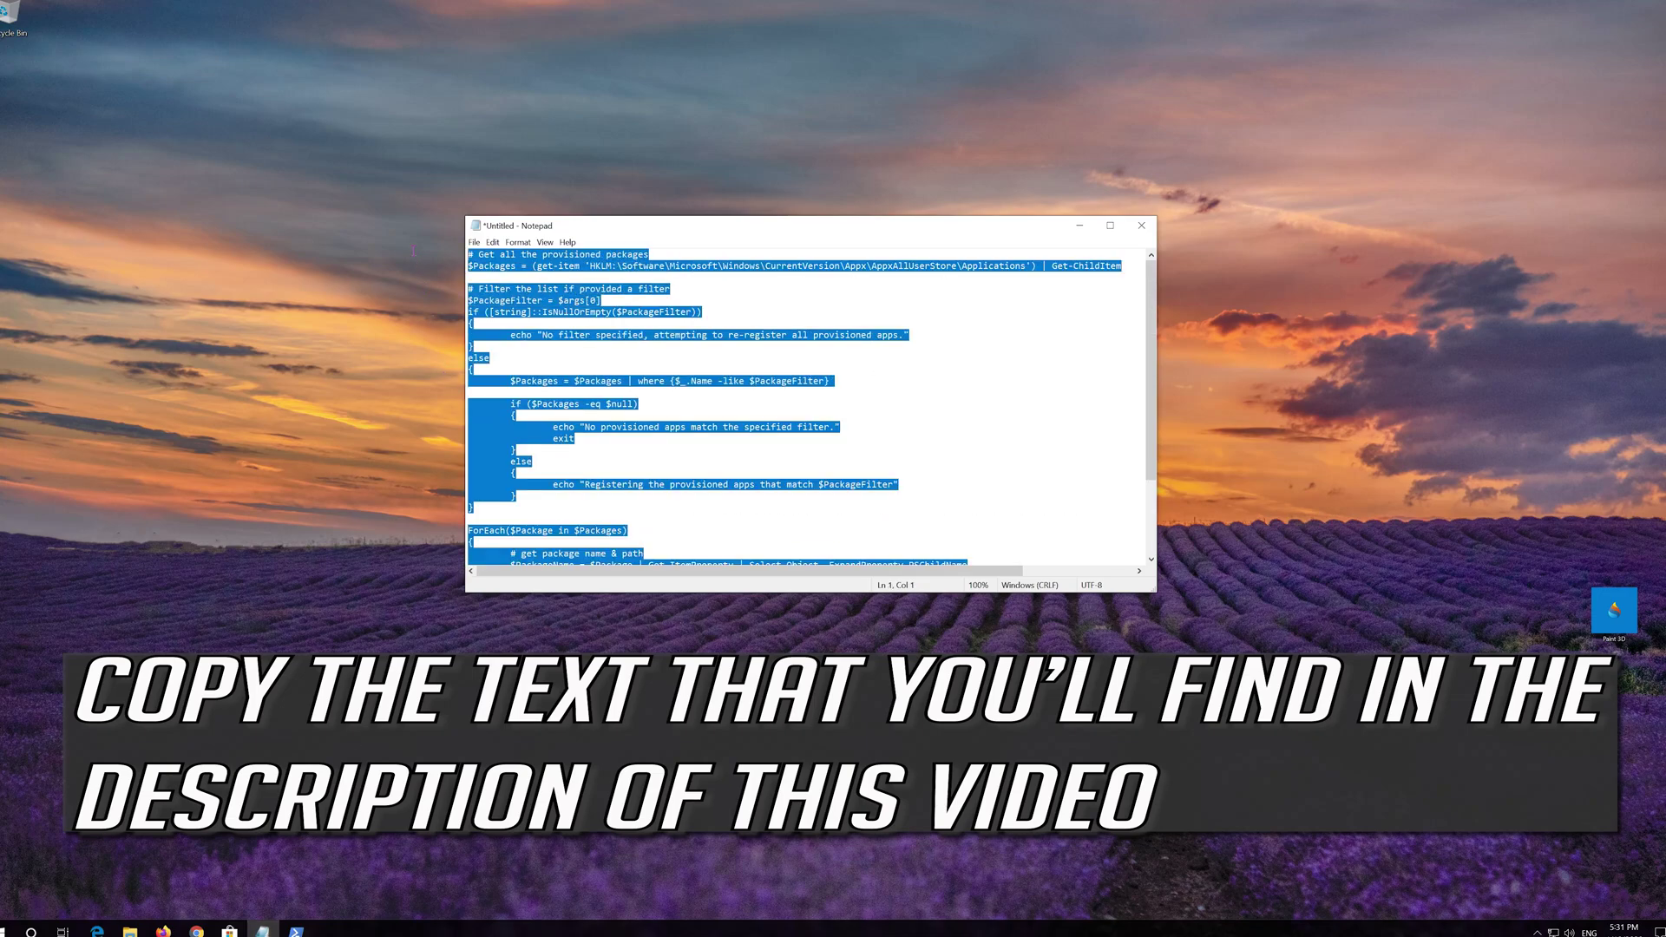
{"action": "right_click", "coordinate": [631, 276]}
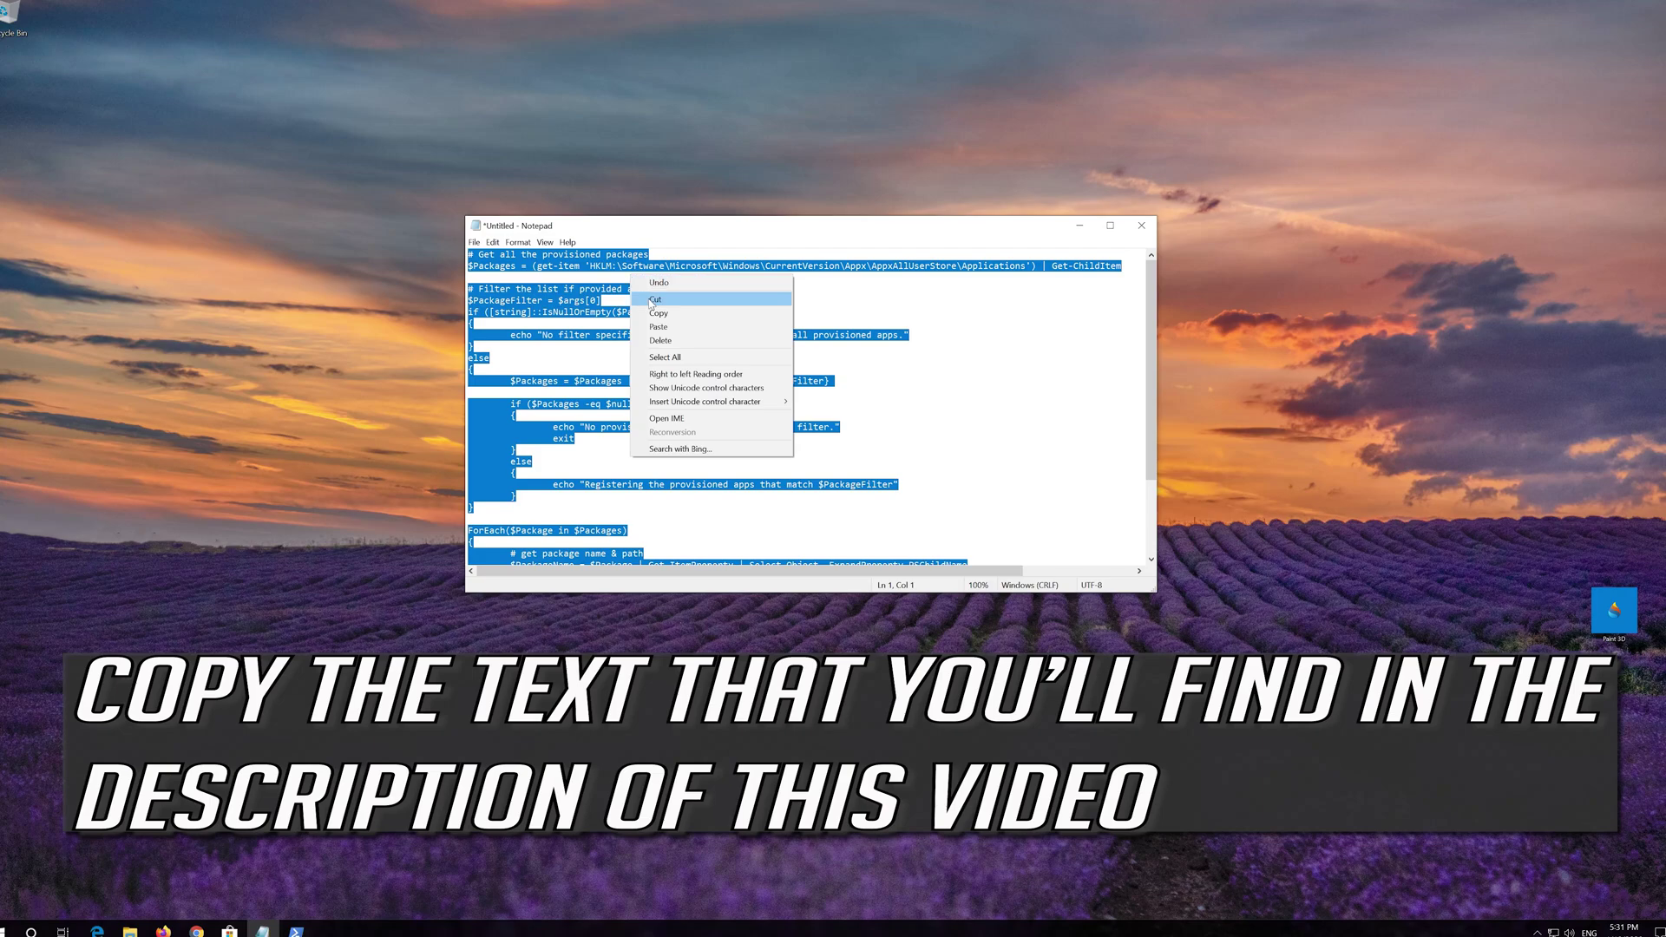
{"action": "left_click", "coordinate": [657, 314]}
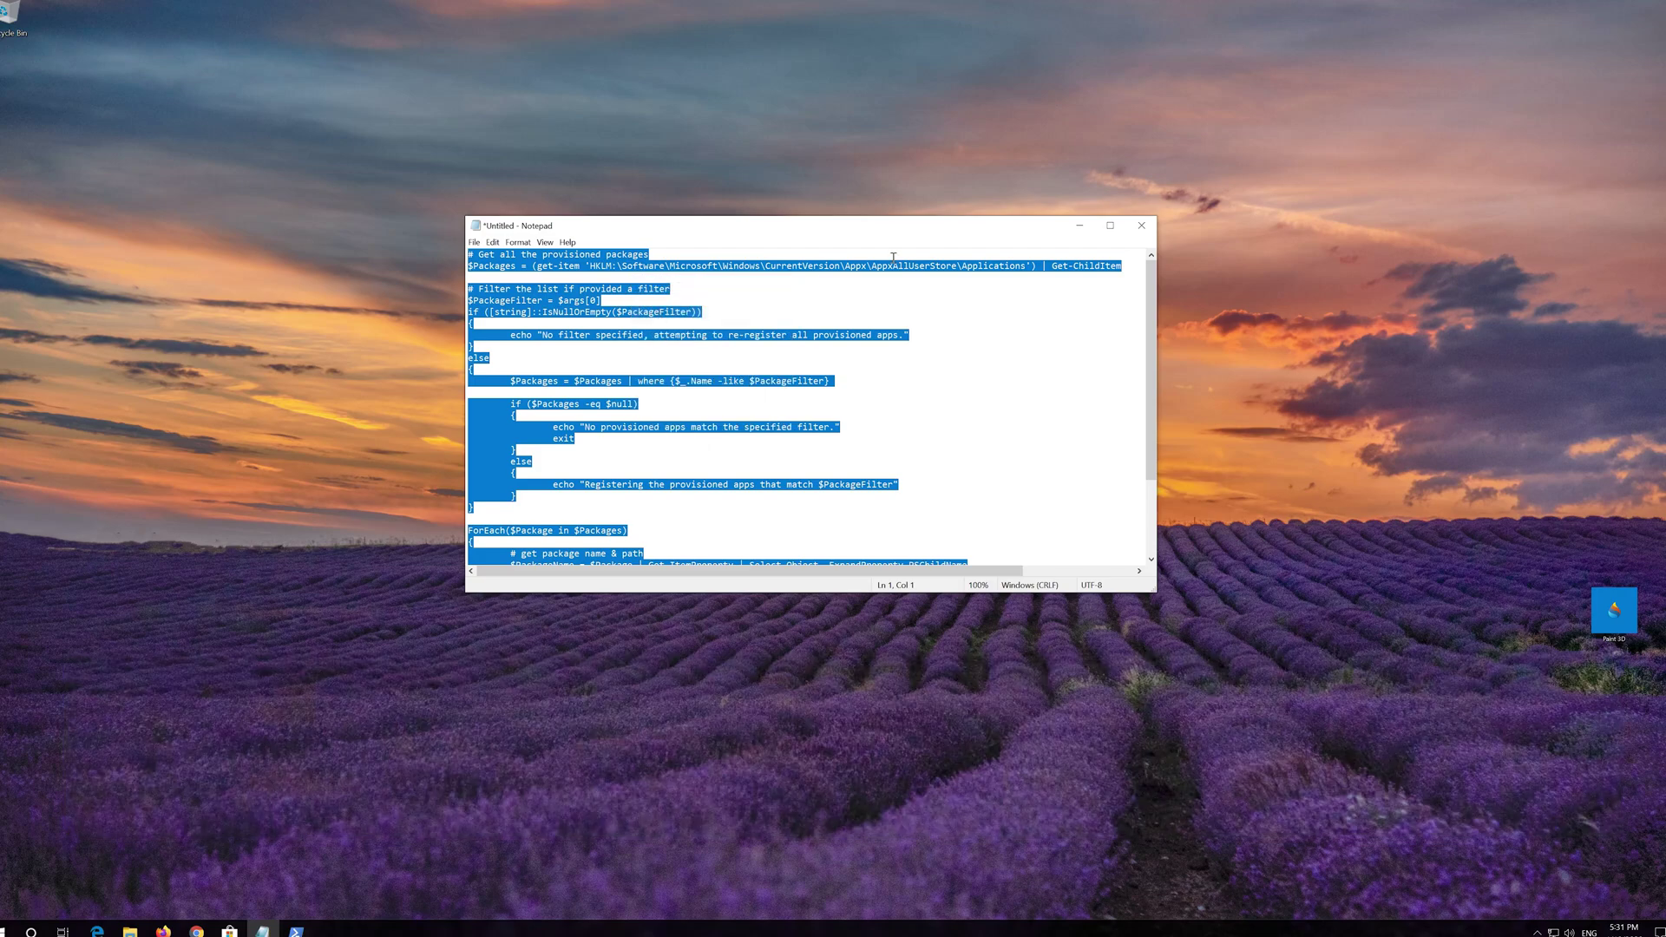
- Paste the re-register script into administrator PowerShell via Edit > Paste and run it
{"action": "left_click", "coordinate": [1080, 228]}
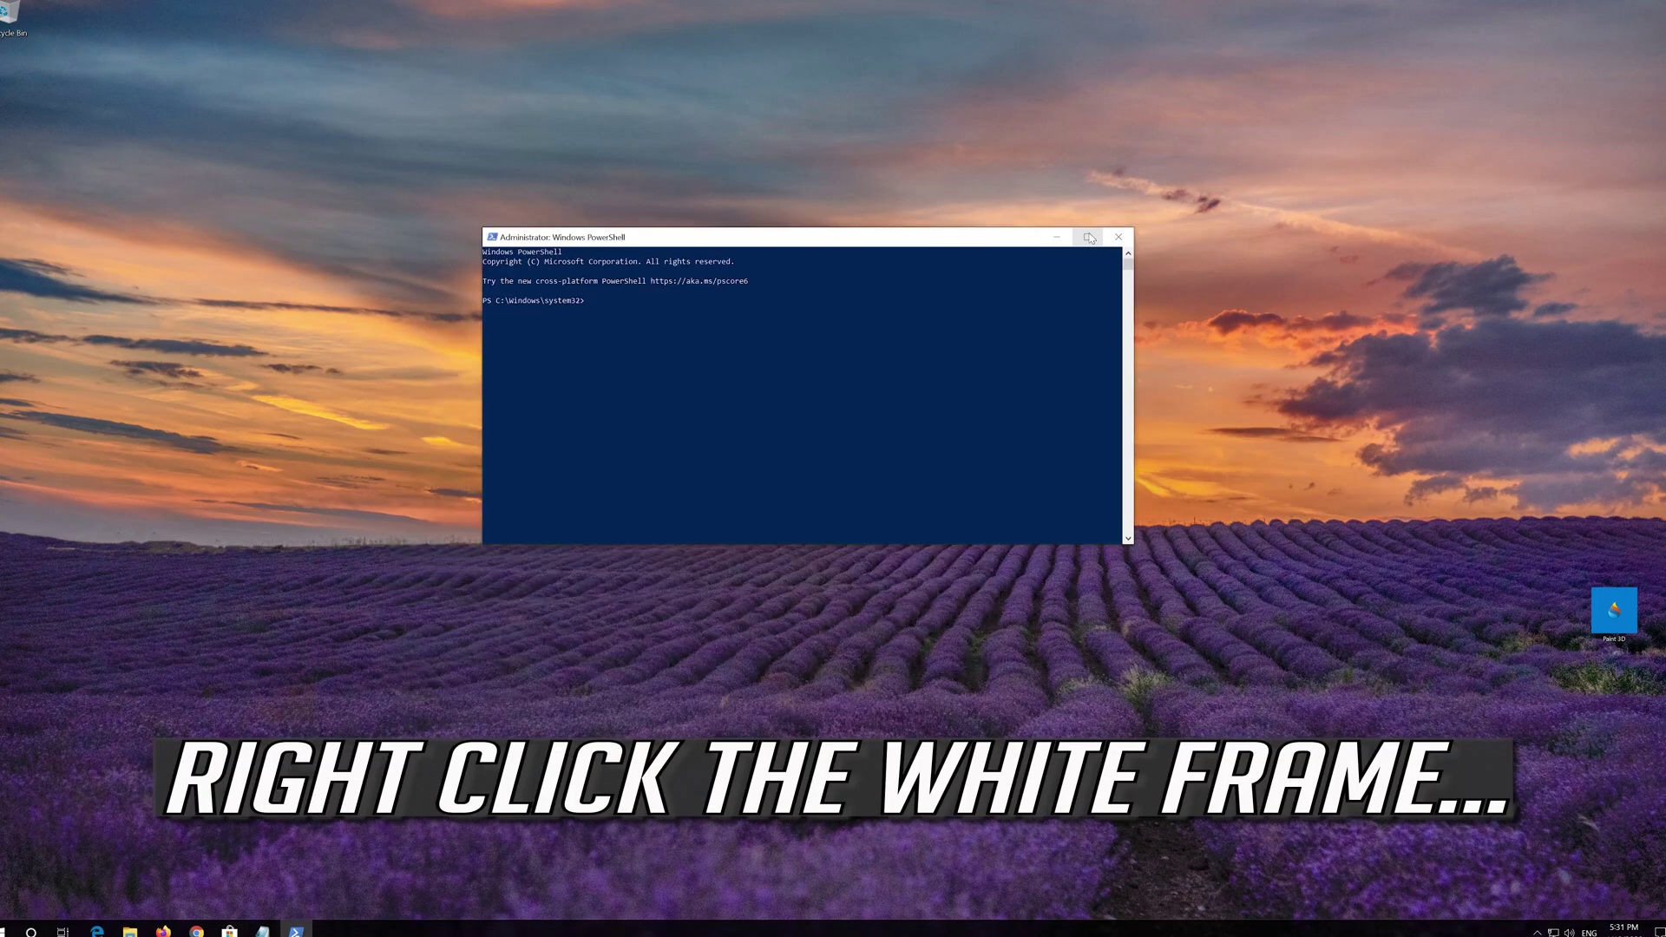
{"action": "right_click", "coordinate": [777, 236]}
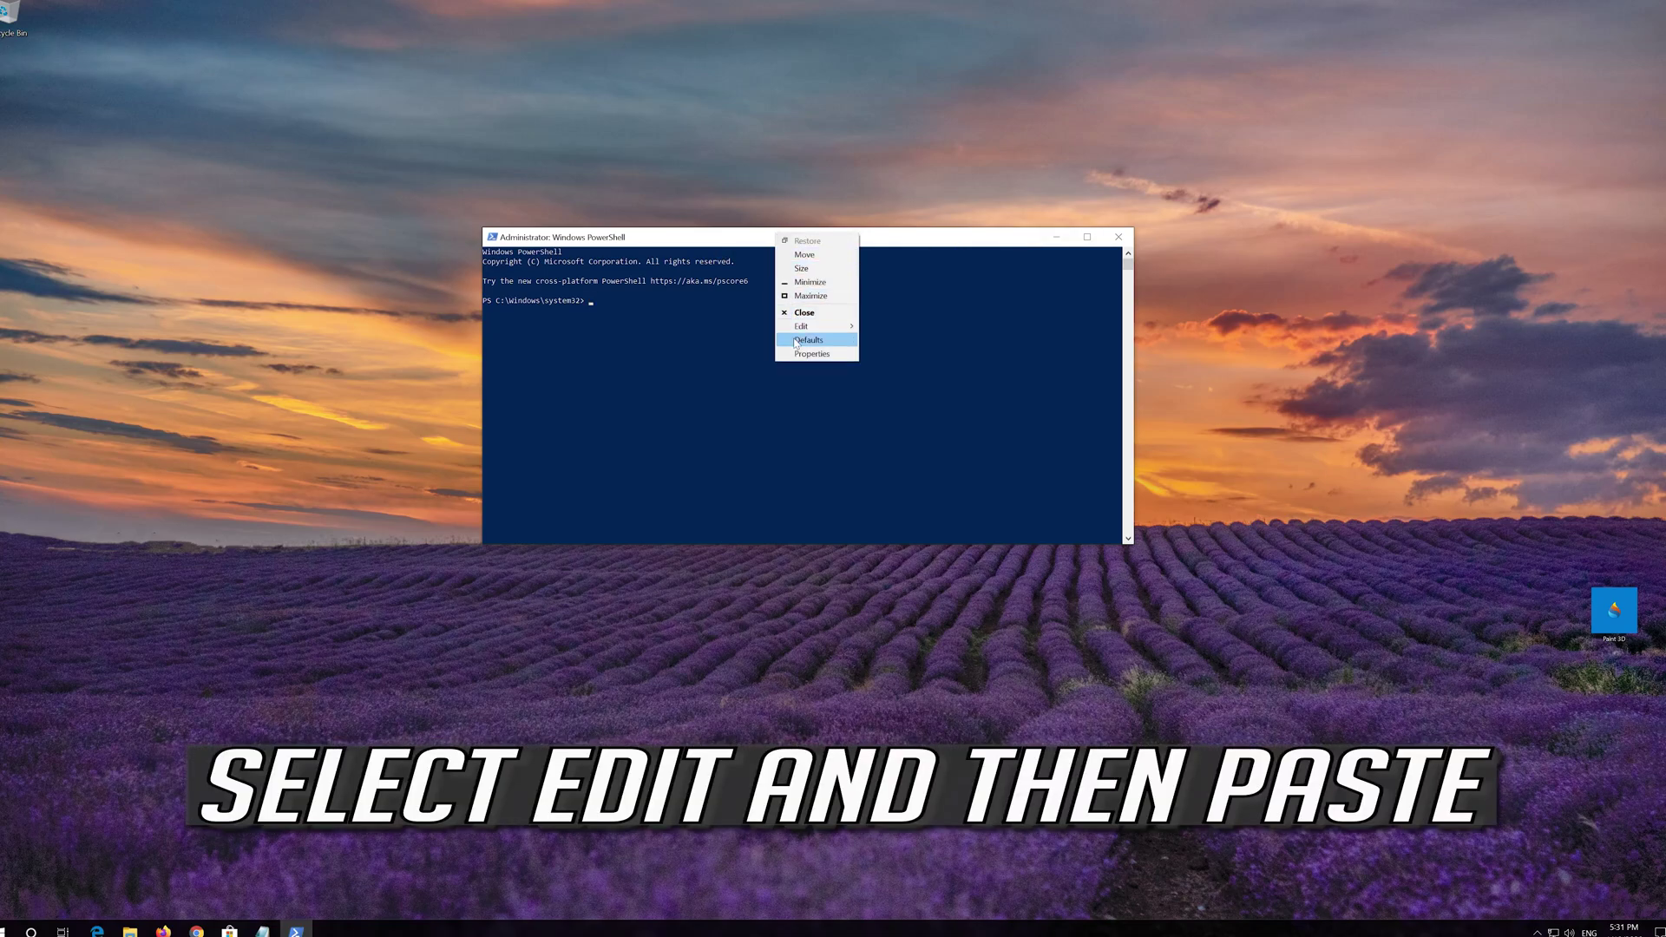
{"action": "mouse_move", "coordinate": [803, 327]}
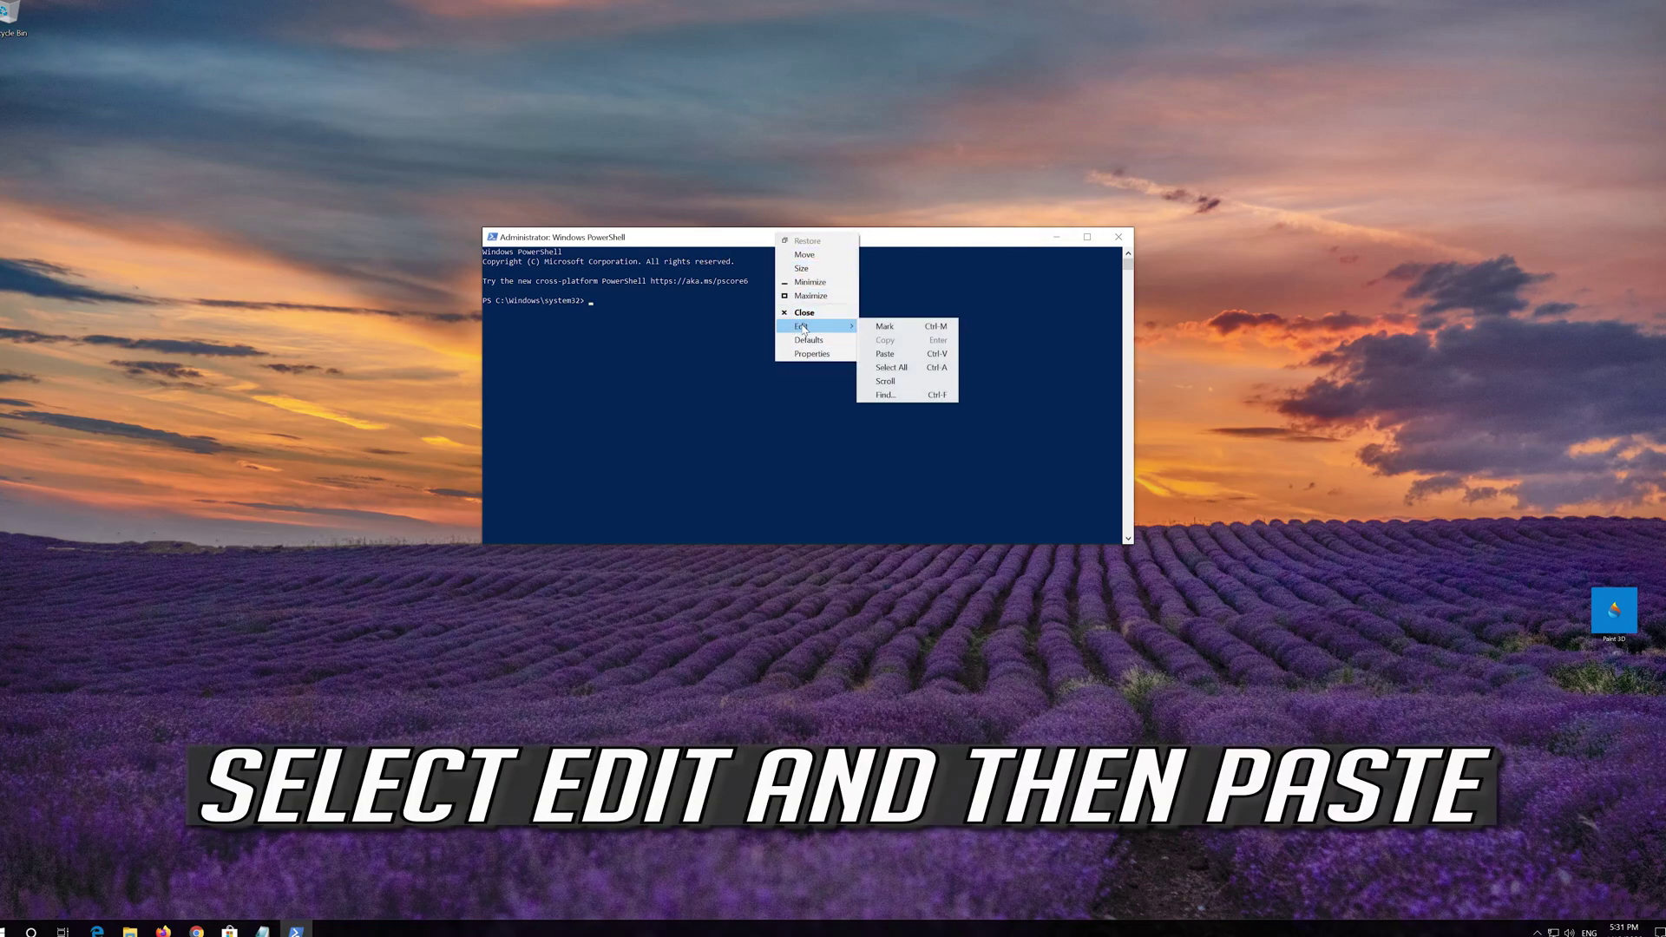
{"action": "left_click", "coordinate": [918, 357]}
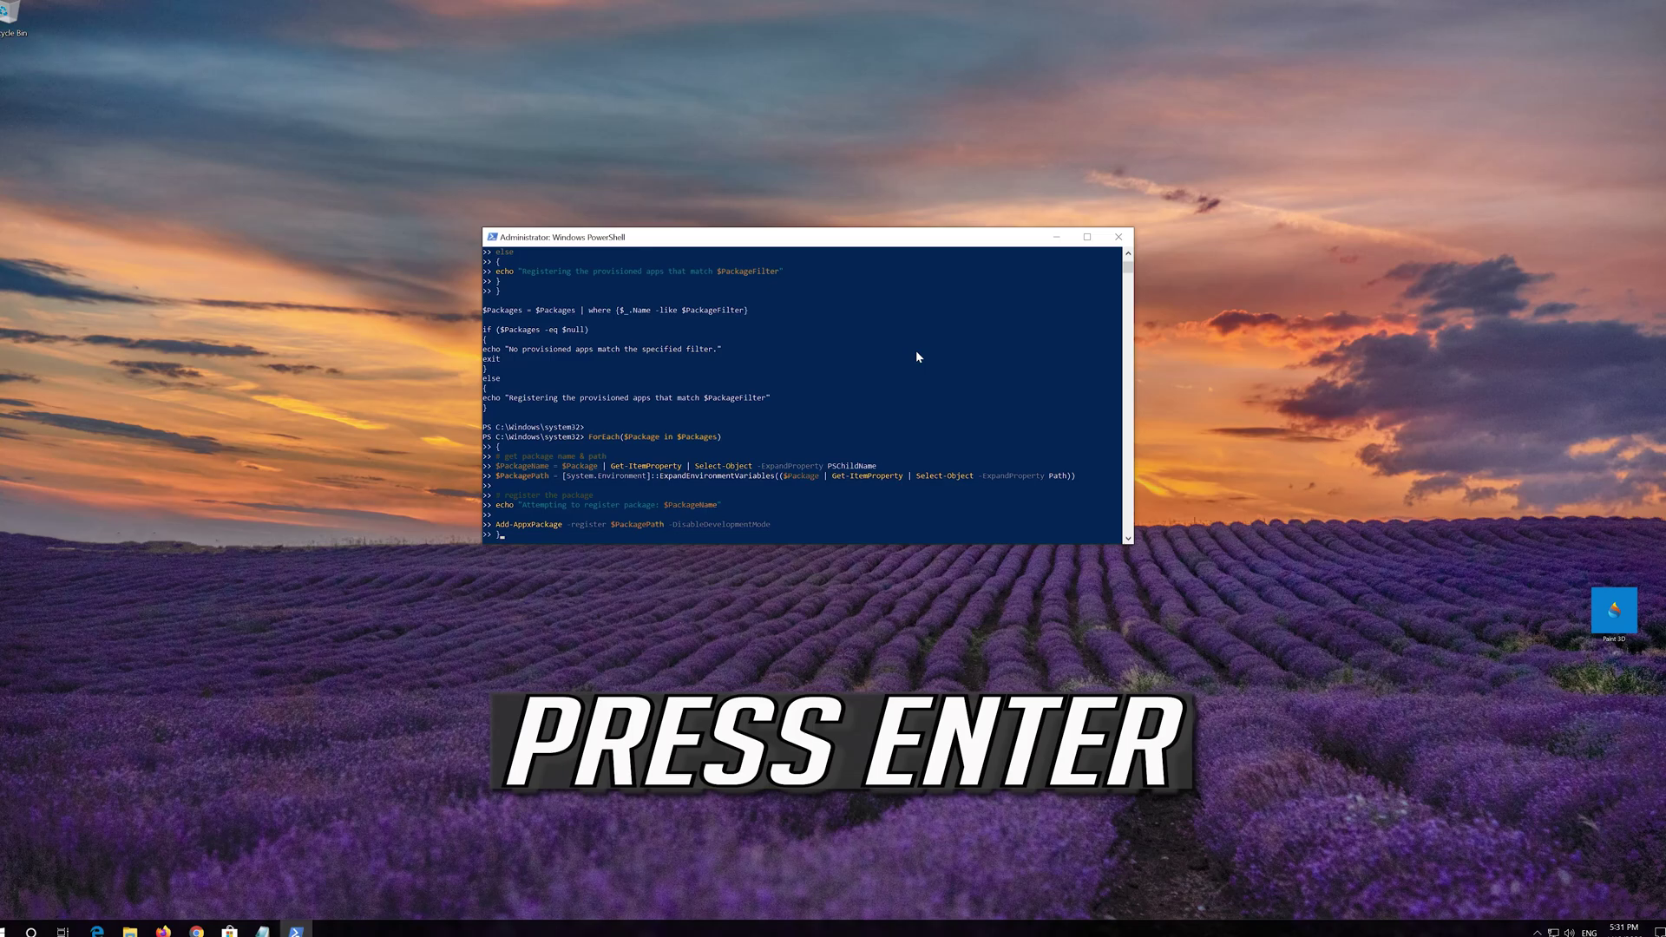
{"action": "key", "text": "Return"}
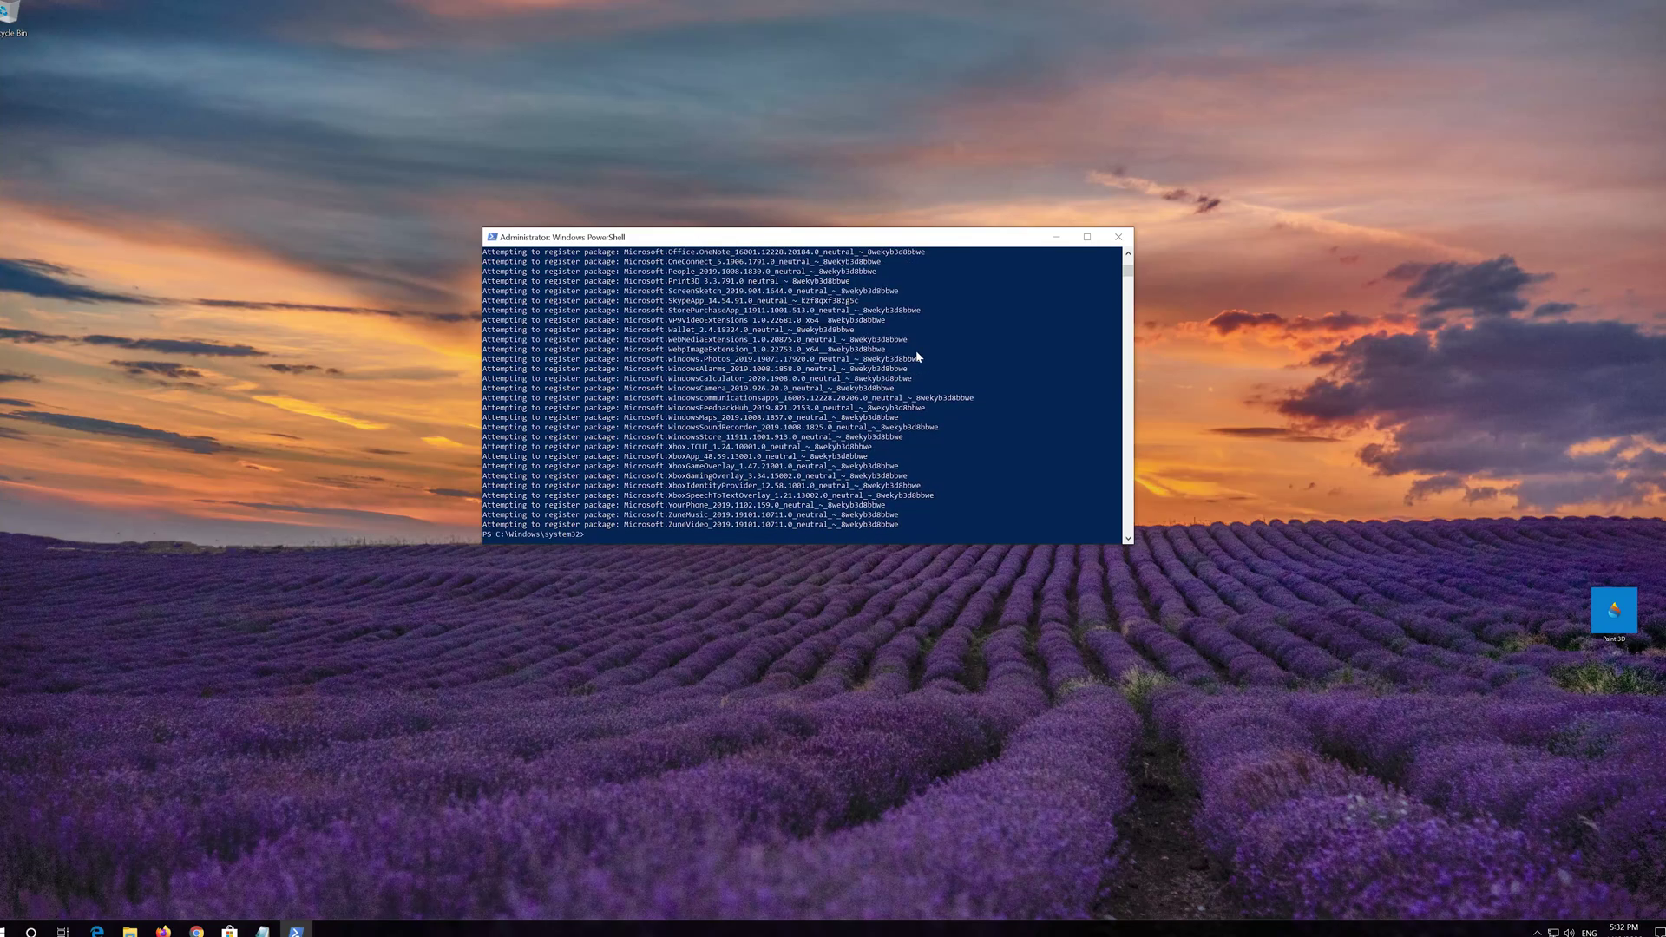
{"action": "type", "text": "exit"}
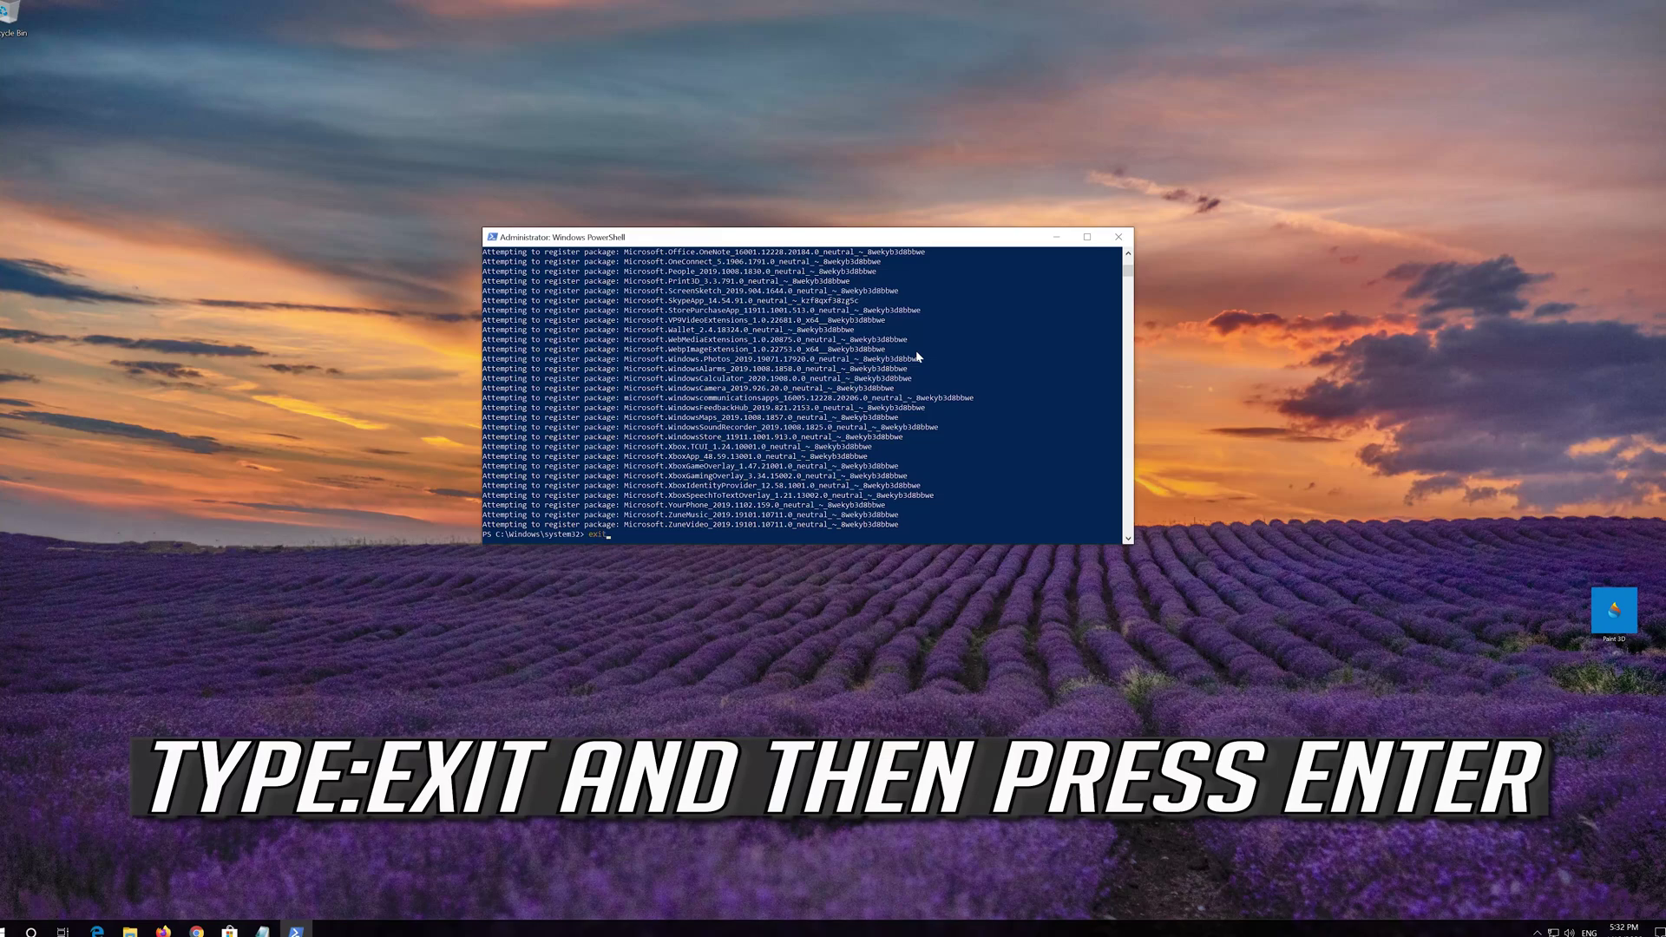
- Exit PowerShell, restart the computer, then reopen Microsoft Store from the taskbar
{"action": "key", "text": "Return"}
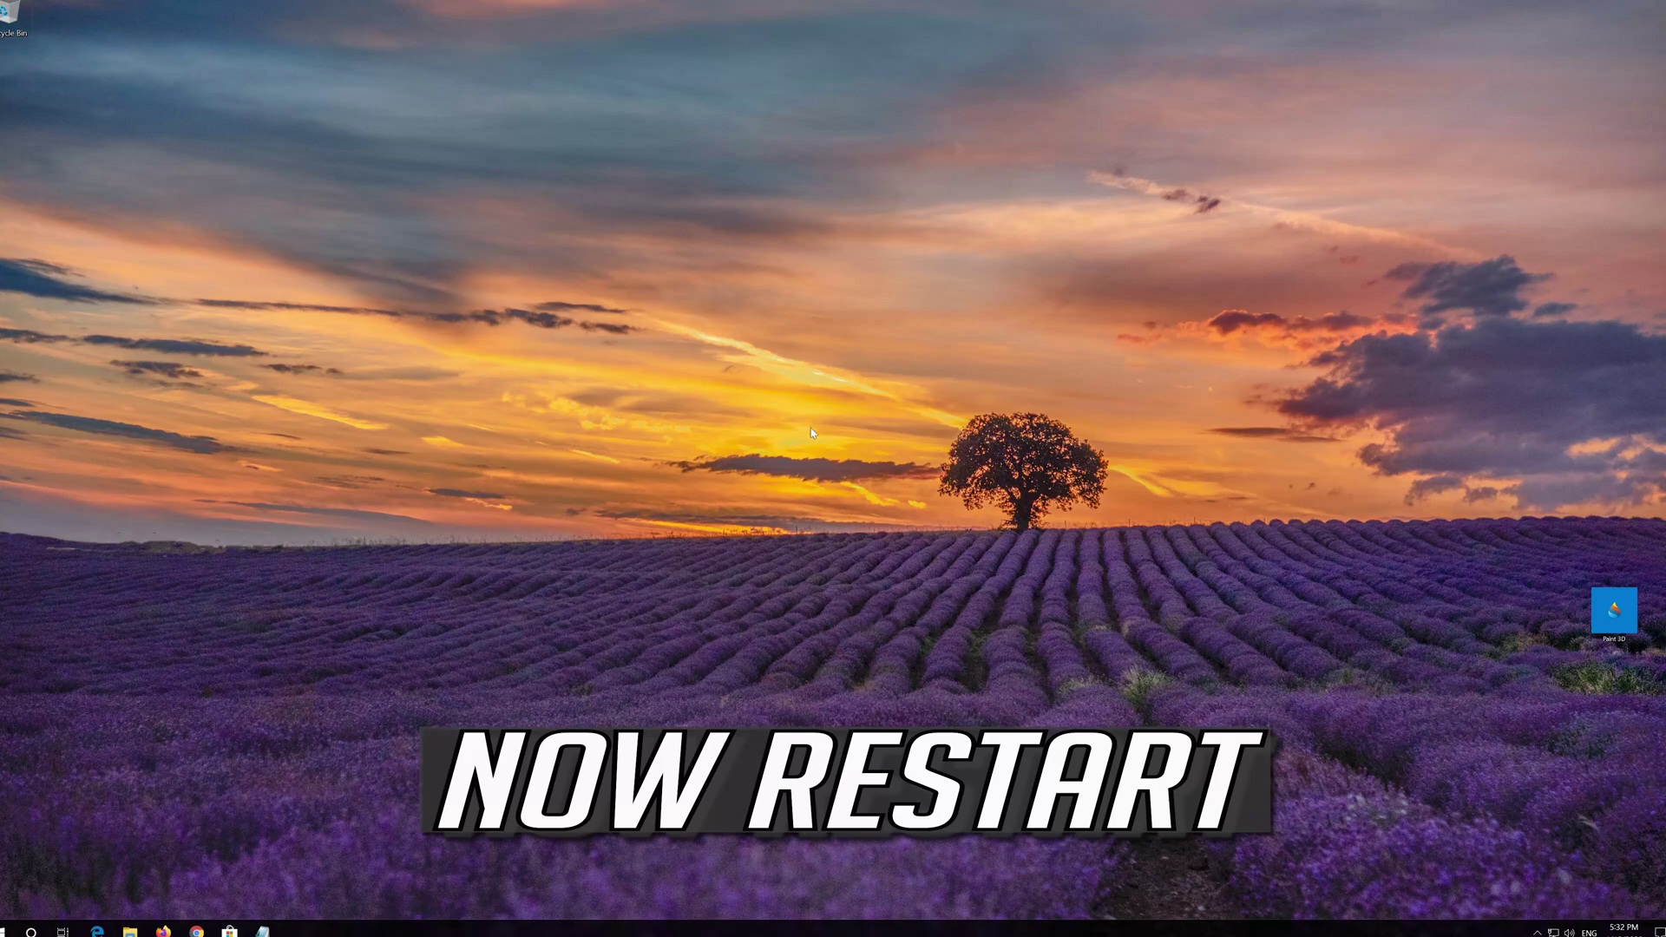
{"action": "left_click", "coordinate": [7, 928]}
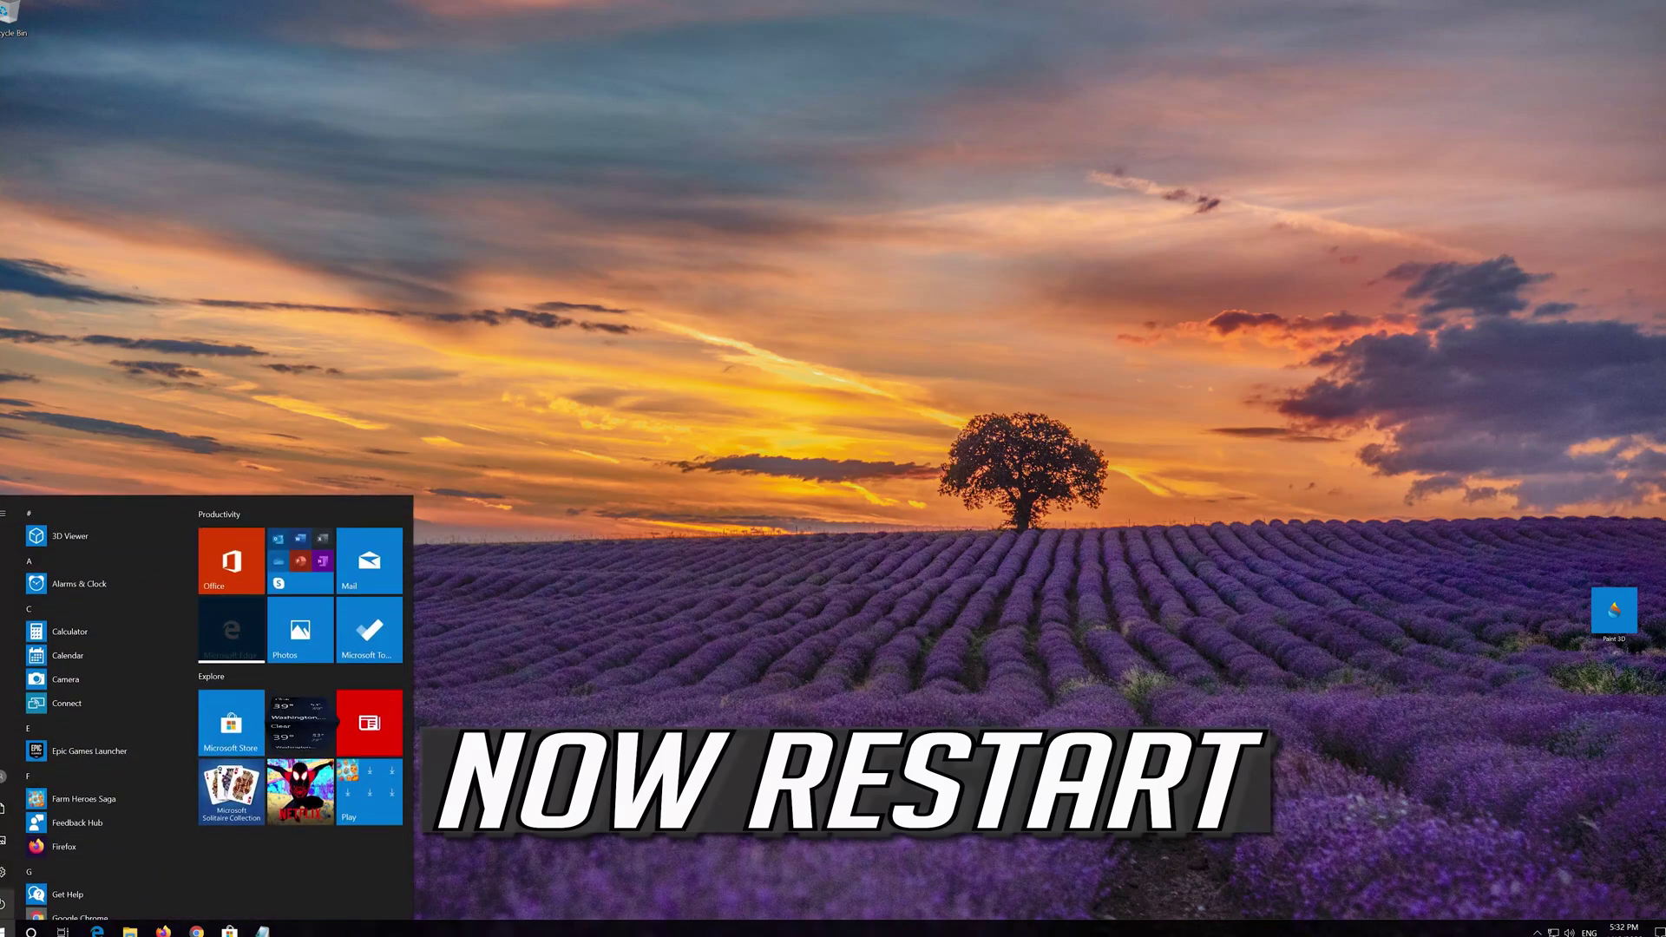
{"action": "mouse_move", "coordinate": [5, 904]}
{"action": "left_click", "coordinate": [9, 904]}
{"action": "left_click", "coordinate": [12, 874]}
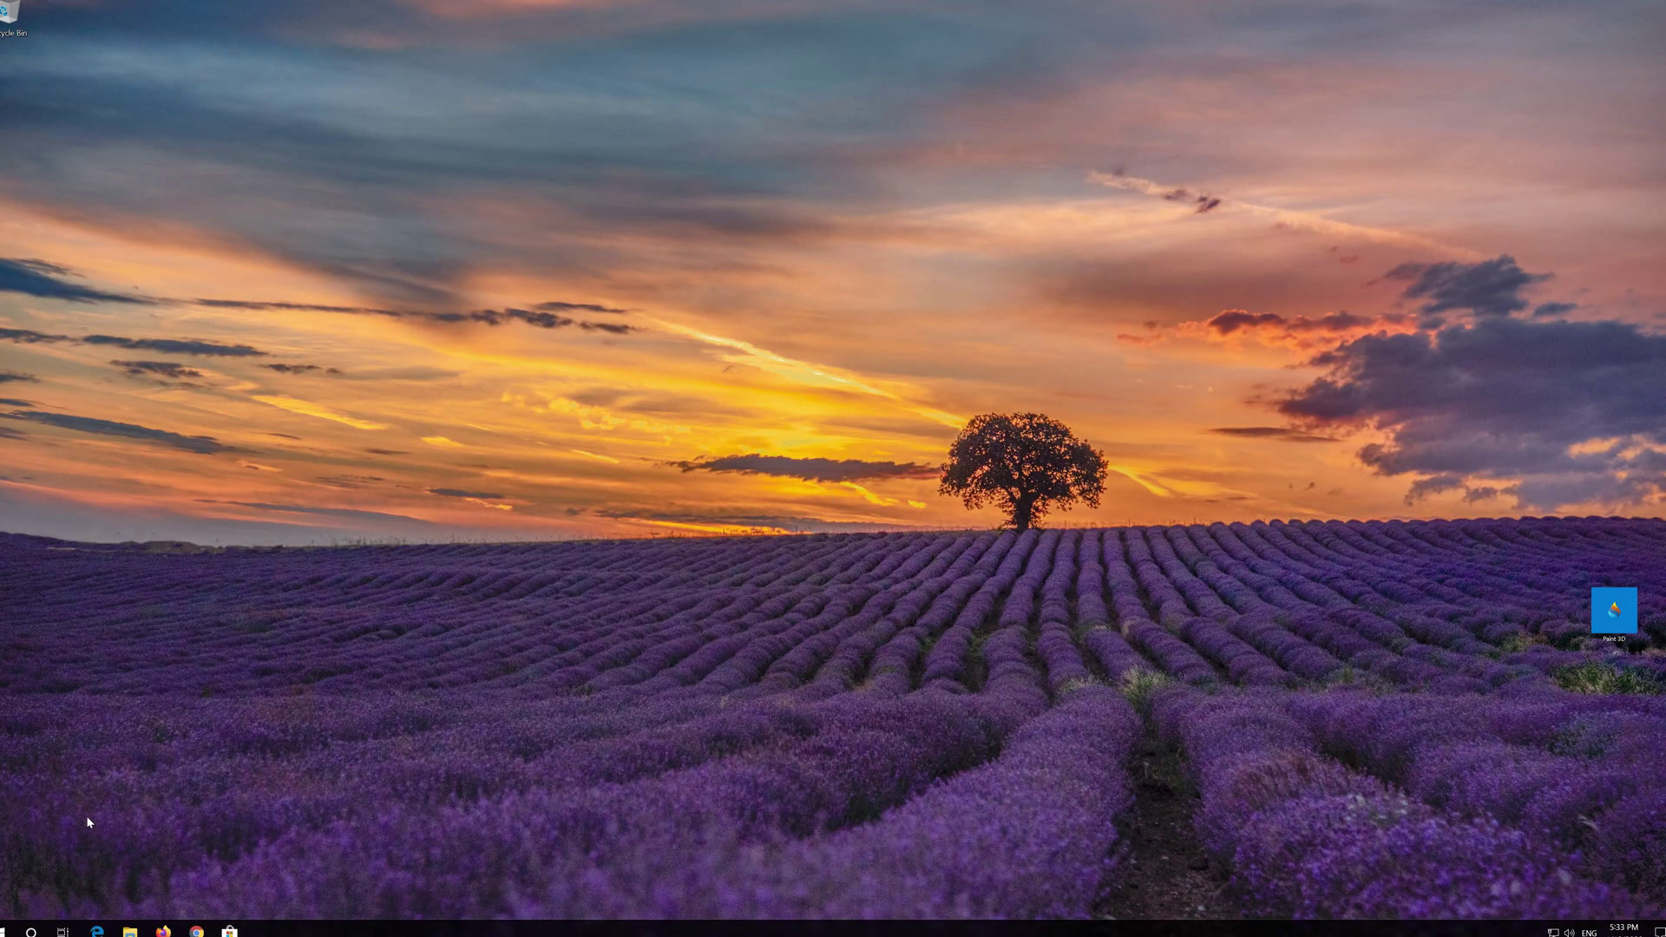
{"action": "left_click", "coordinate": [229, 930]}
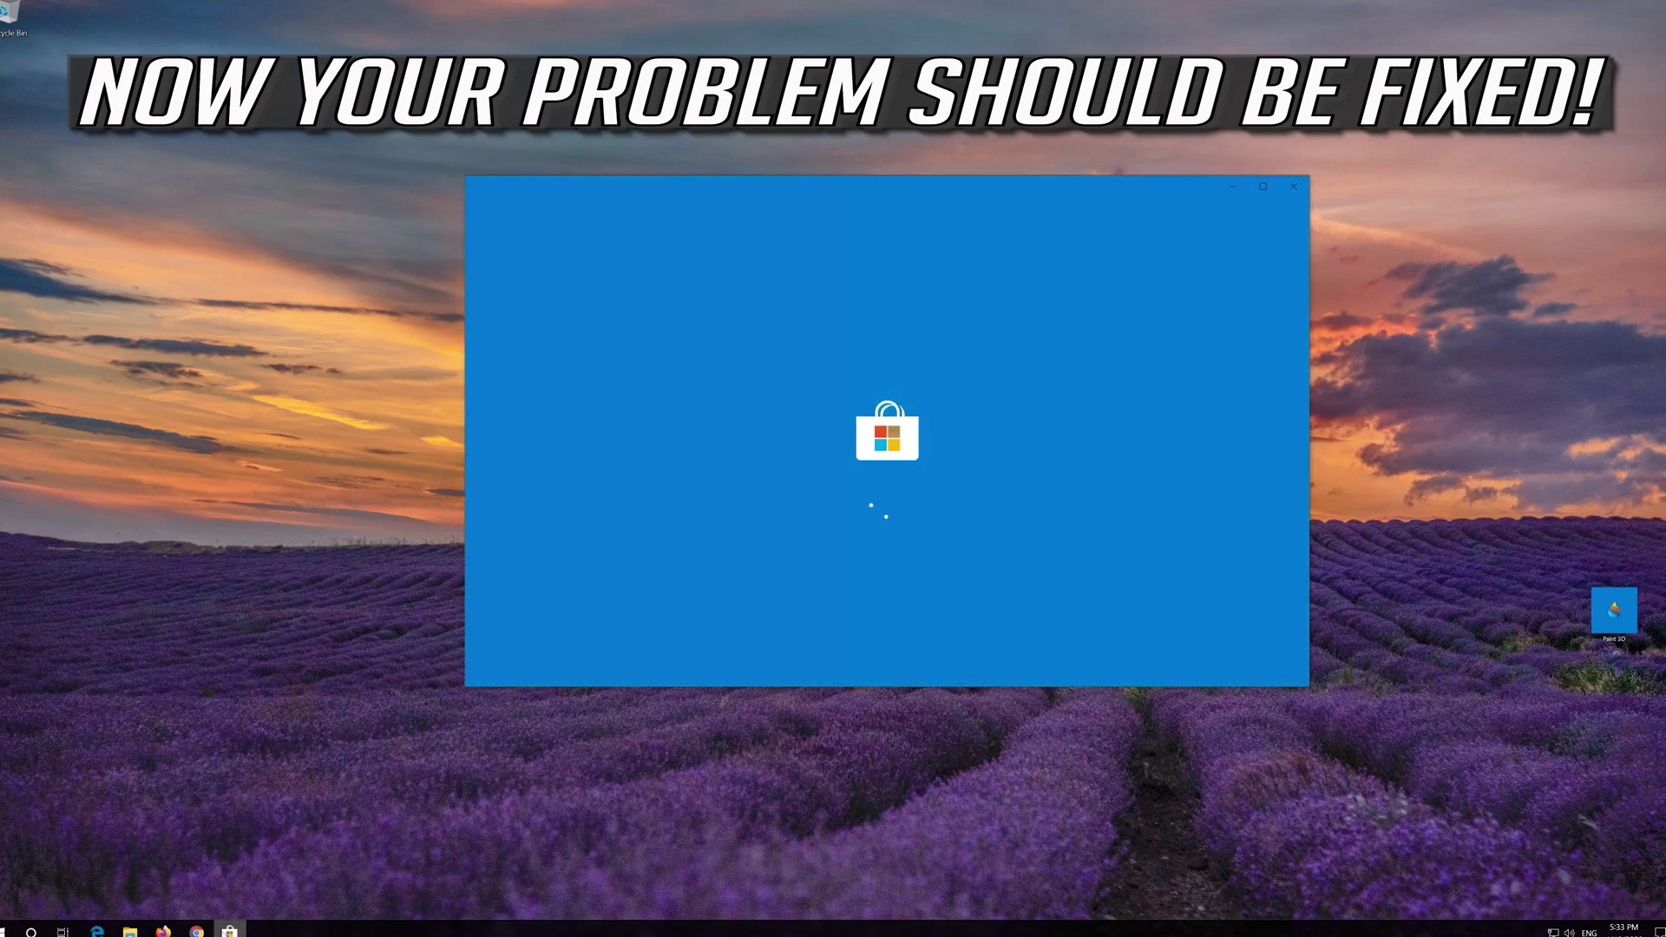